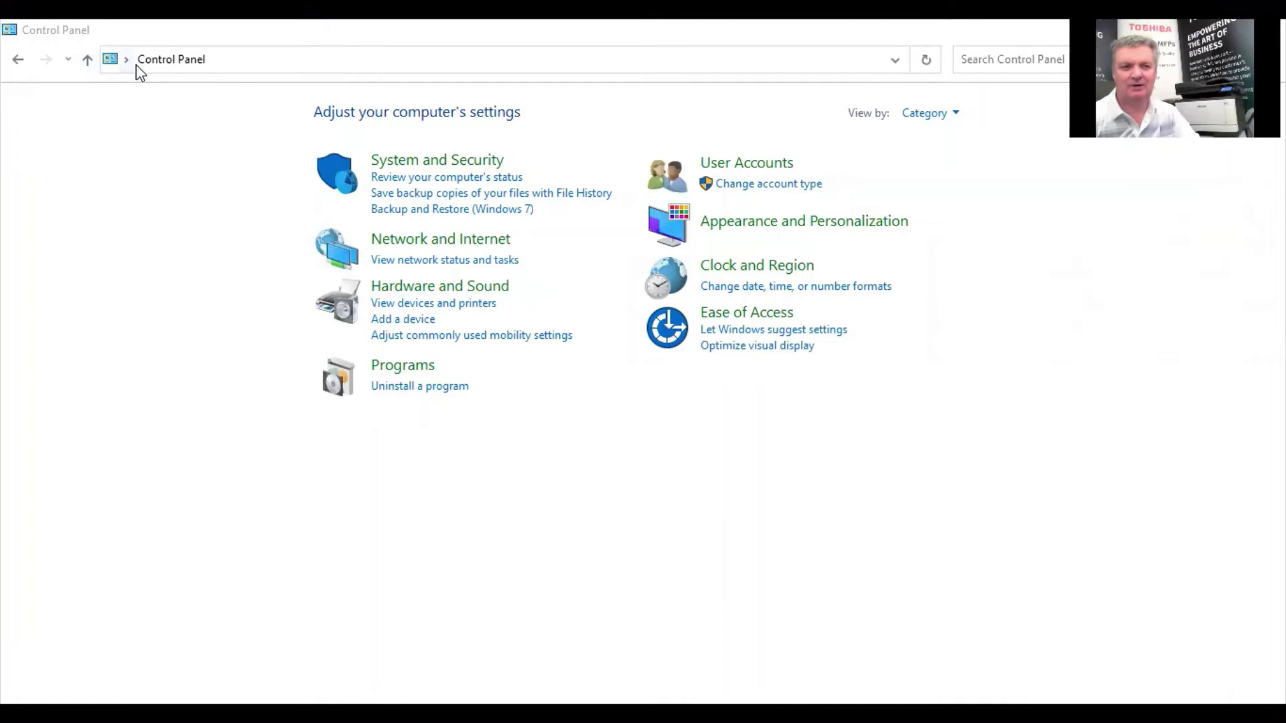
# In Devices and Printers, bring up the Printer properties submenu for TOSHIBA Universal Printer 2
pyautogui.click(393, 304)
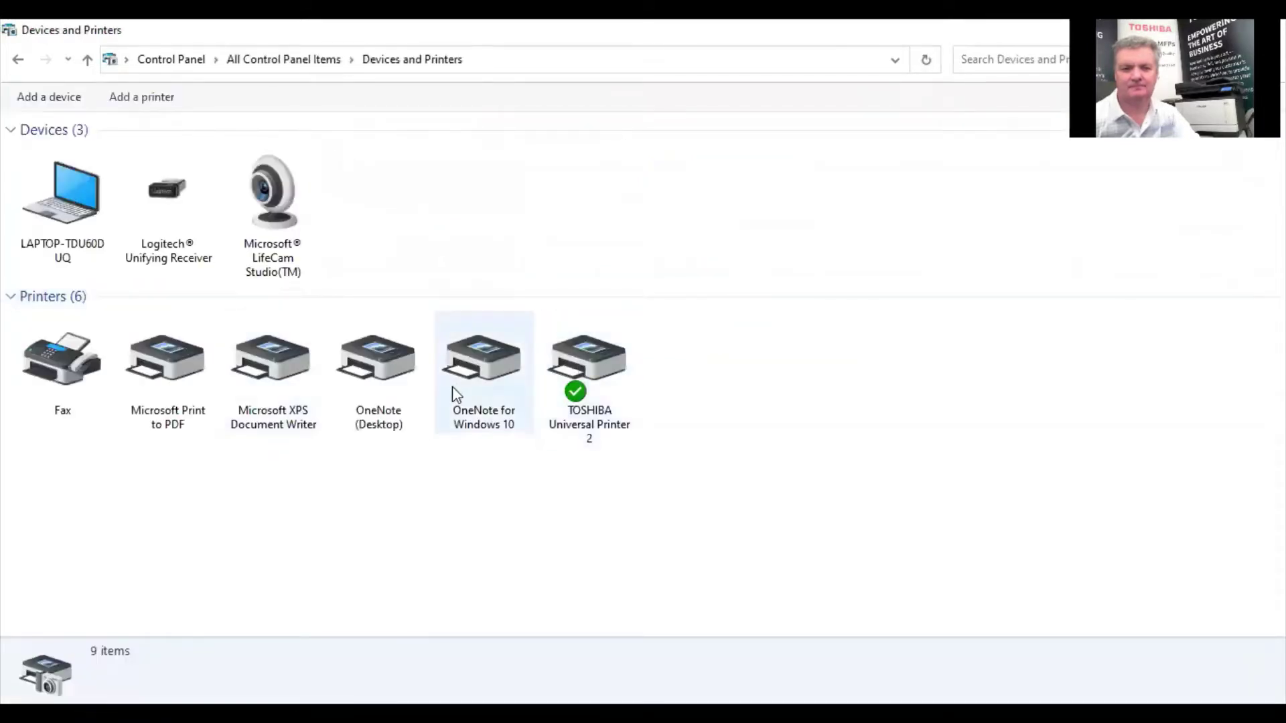
pyautogui.click(566, 365)
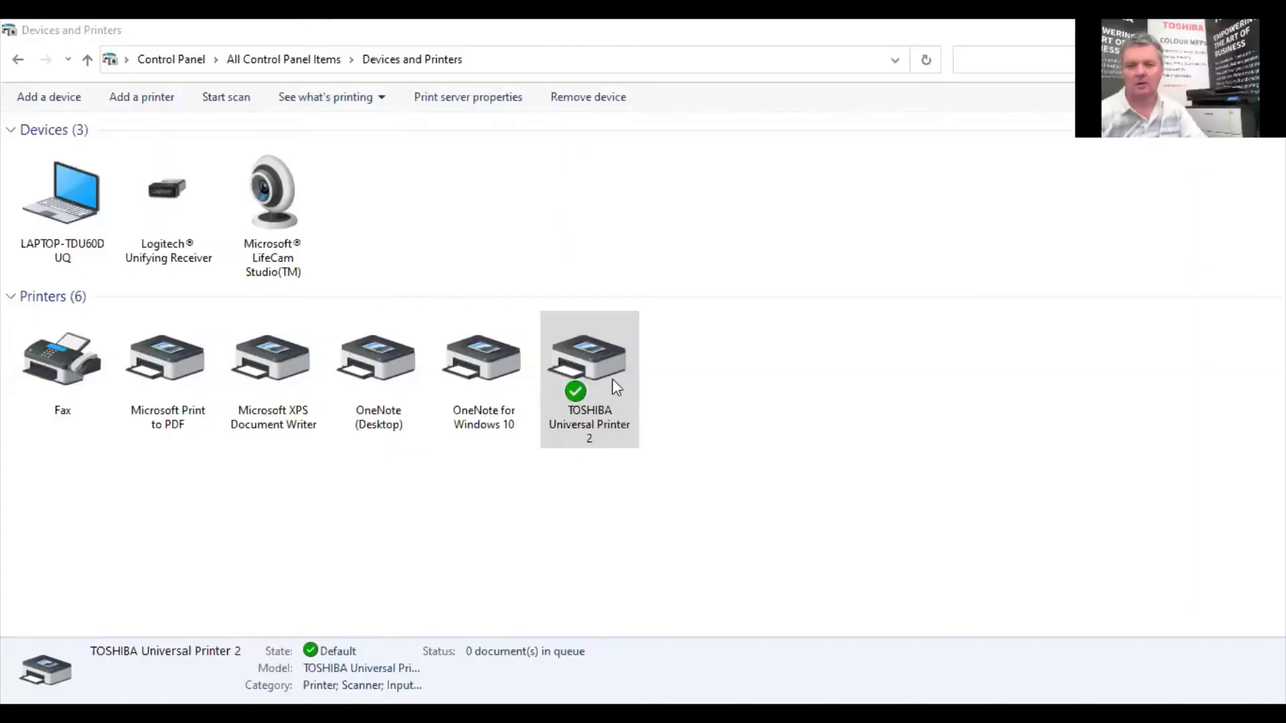
pyautogui.click(612, 377)
pyautogui.rightClick(613, 376)
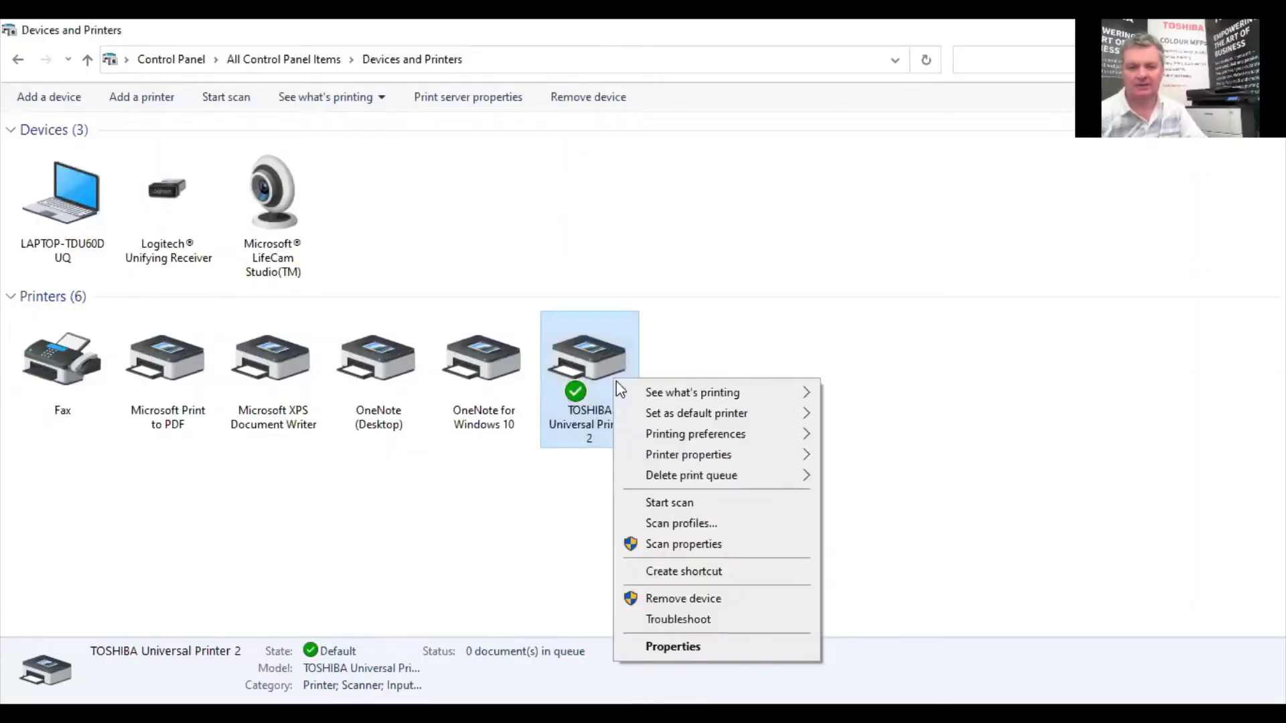
pyautogui.moveTo(676, 455)
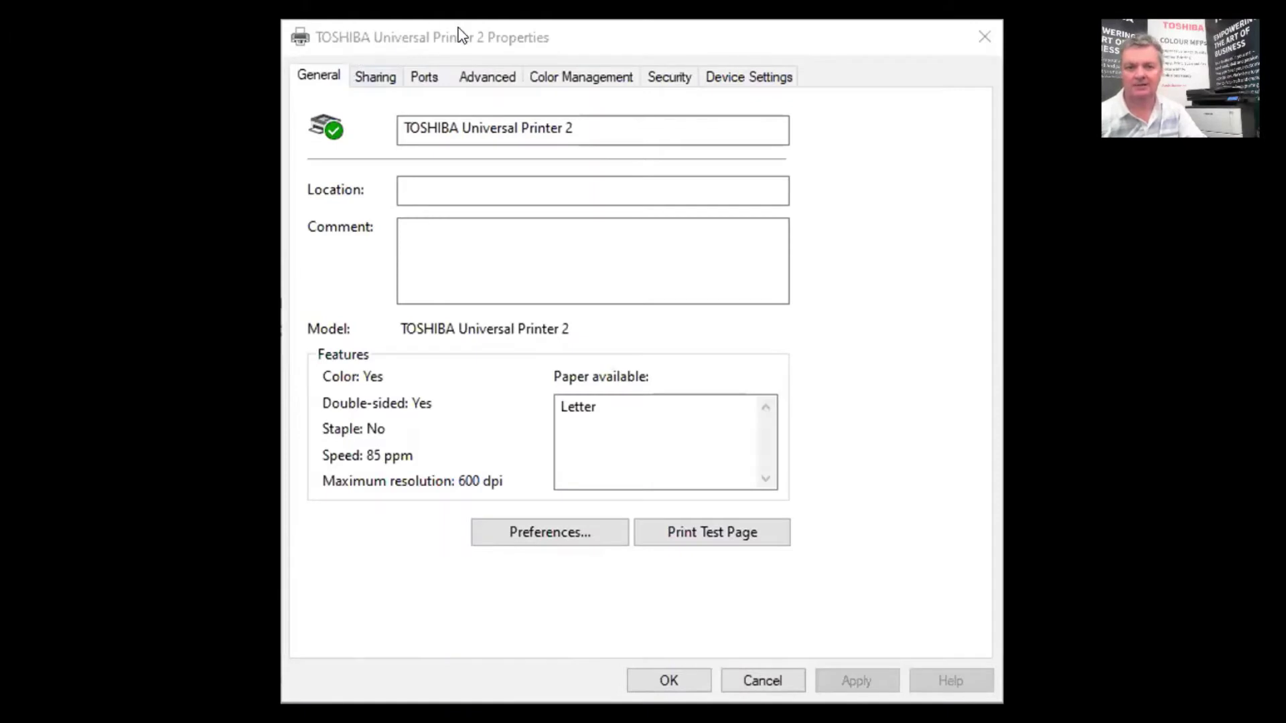
# Check the Ports tabs for TOSHIBA Universal Printer 2 and e-STUDIO Generic Printer HBP, which uses USB001
pyautogui.click(430, 77)
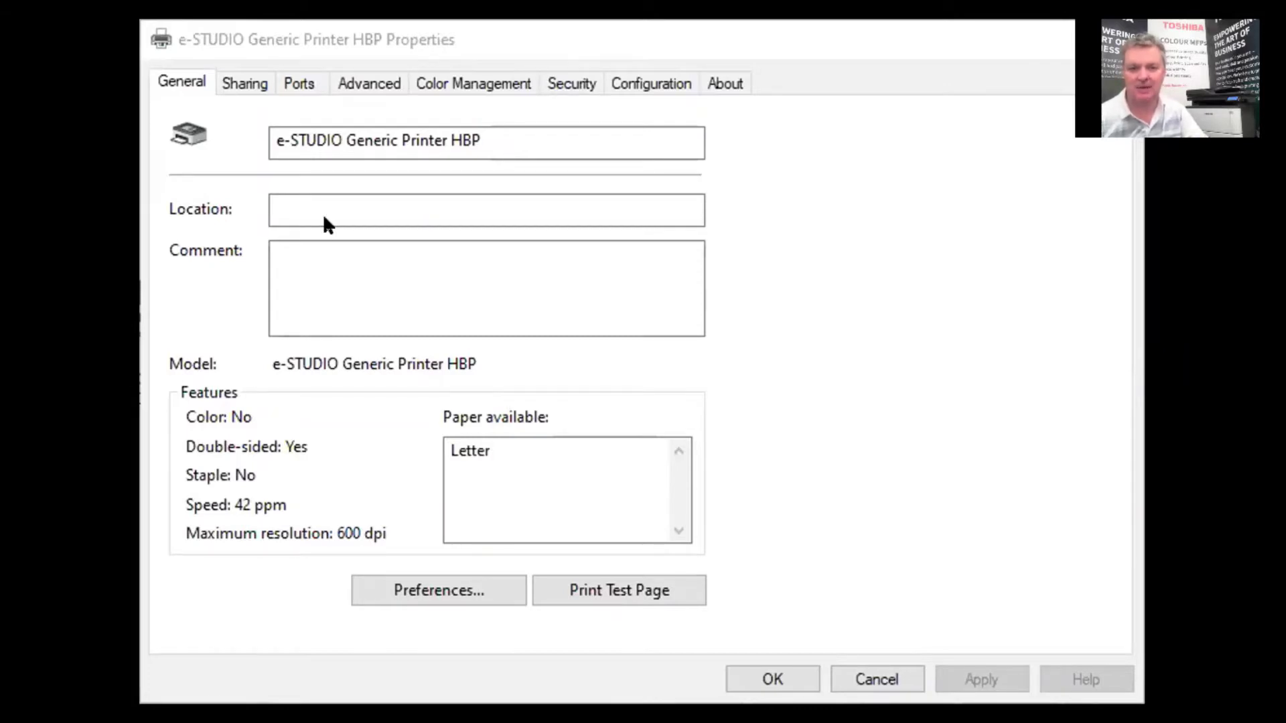
pyautogui.click(299, 83)
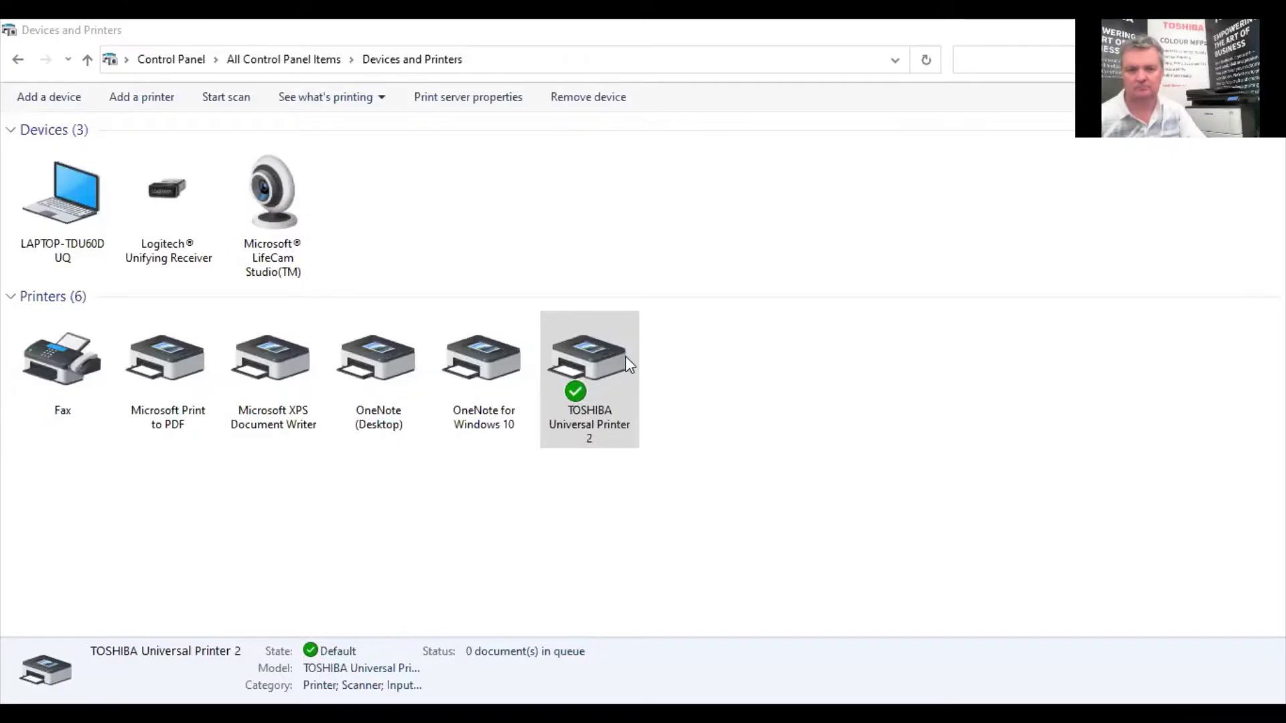
# Dismiss the TOSHIBA printer menus and return to the Windows desktop
pyautogui.rightClick(614, 360)
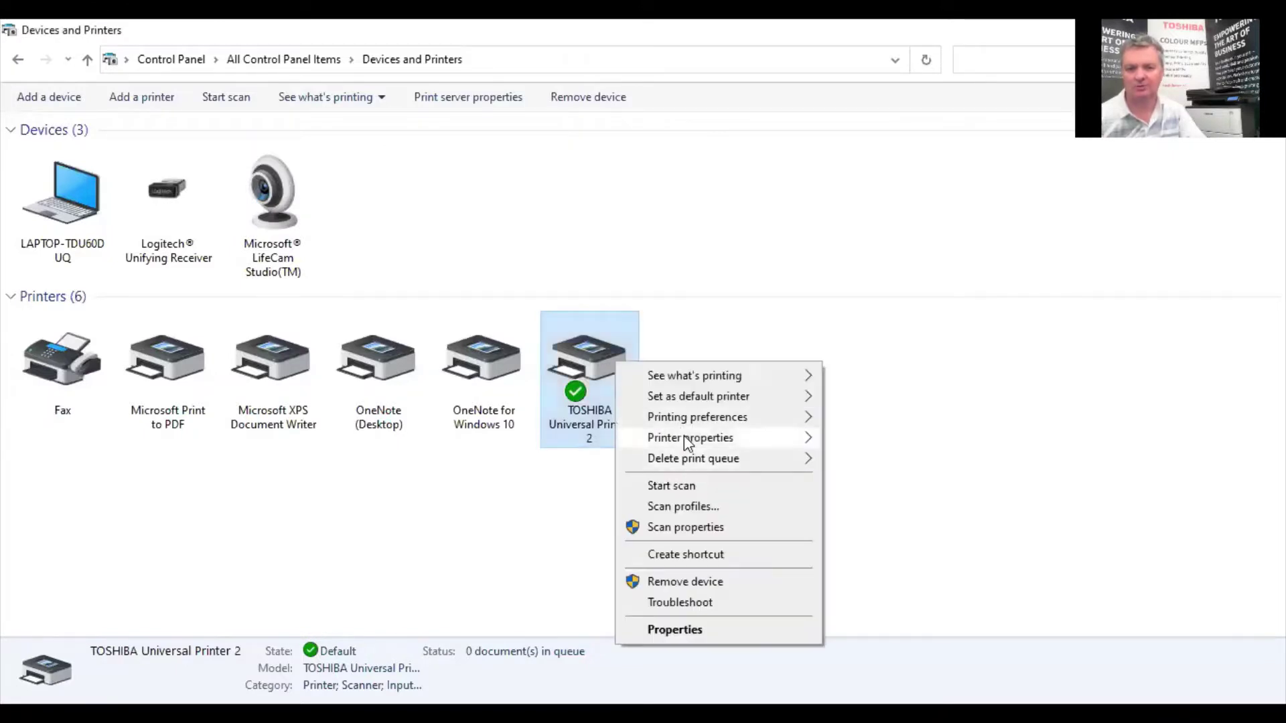
pyautogui.moveTo(688, 443)
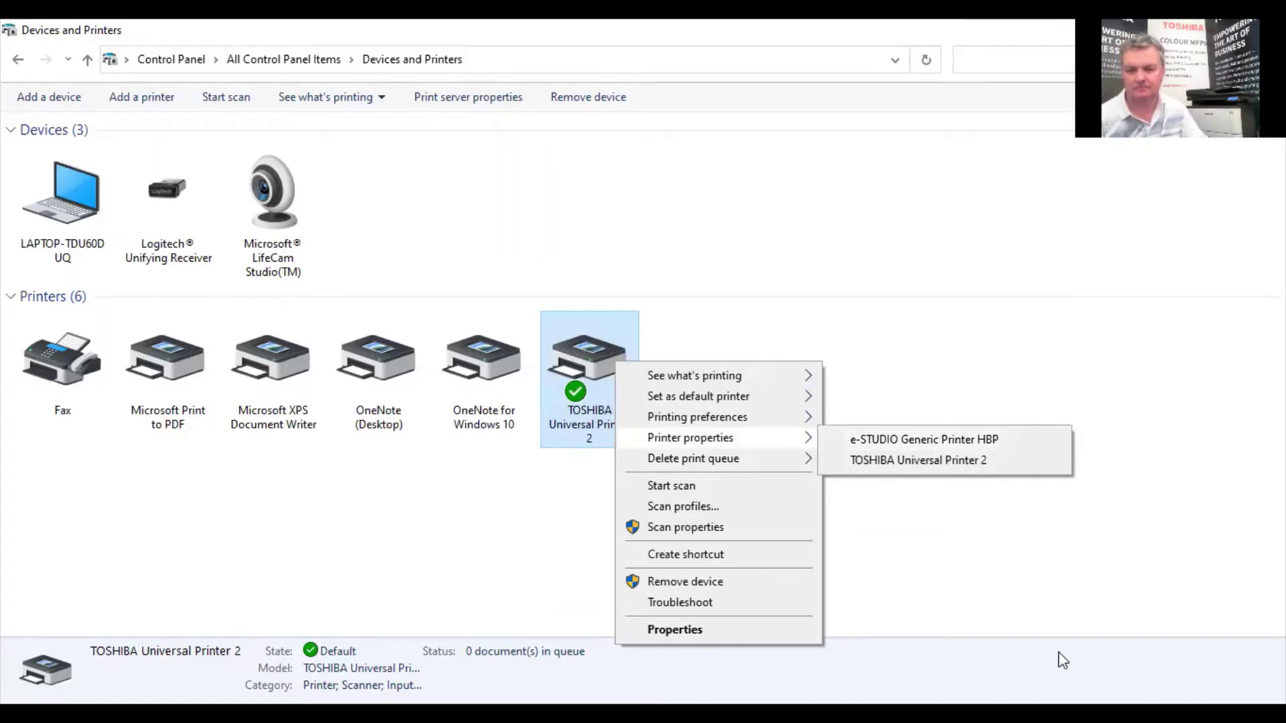
pyautogui.press('Escape')
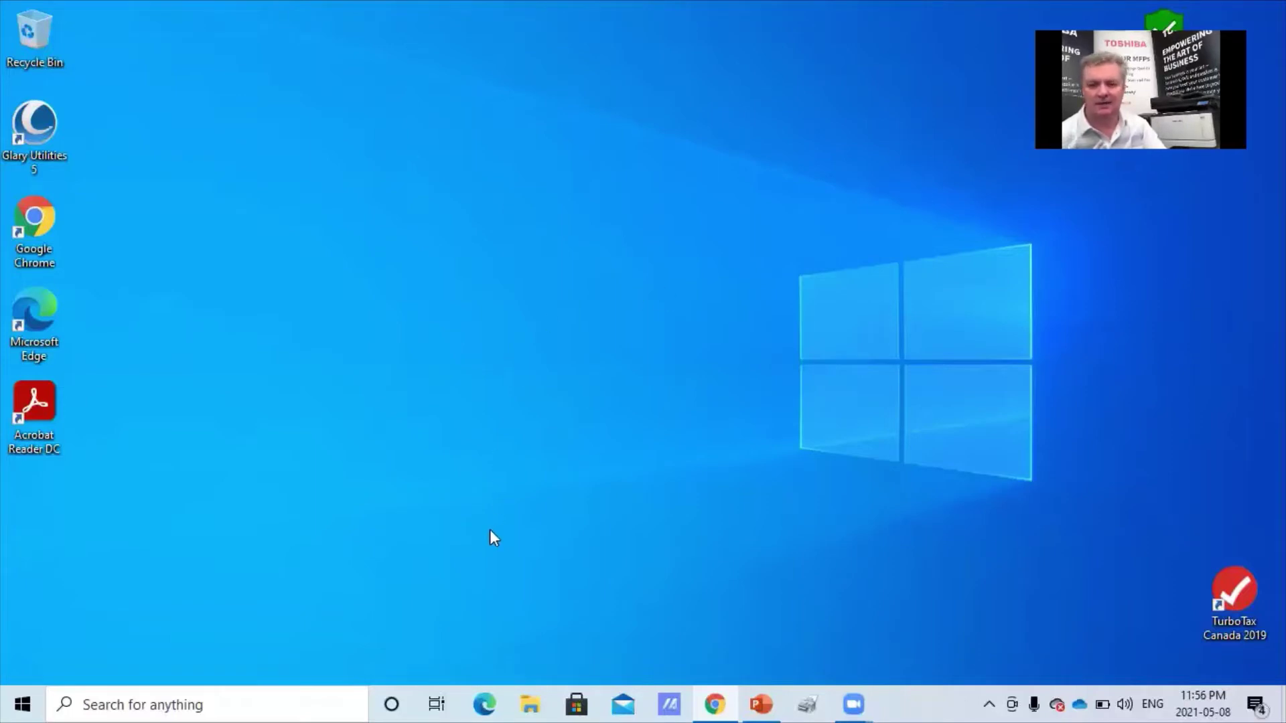
# Launch Windows Fax and Scan from the taskbar
pyautogui.click(810, 699)
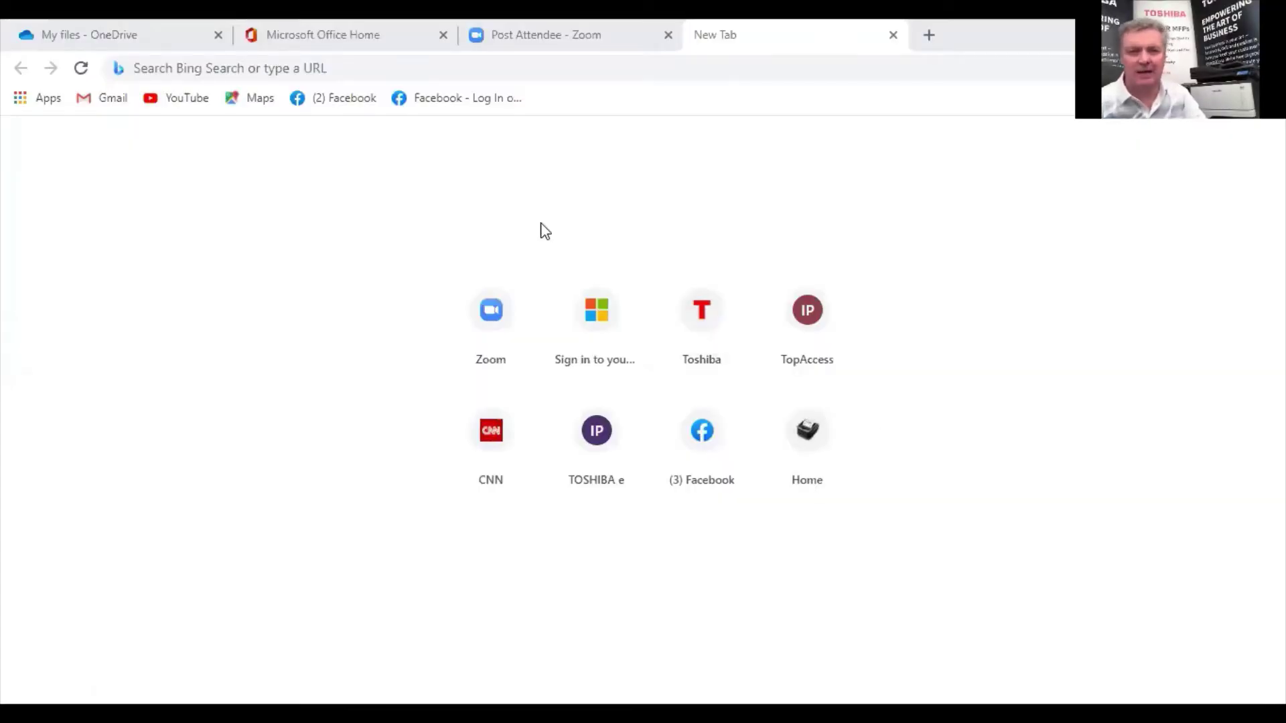
# Search Bing for 'windows scan' and open the Get Windows Scan - Microsoft Store result
pyautogui.click(348, 67)
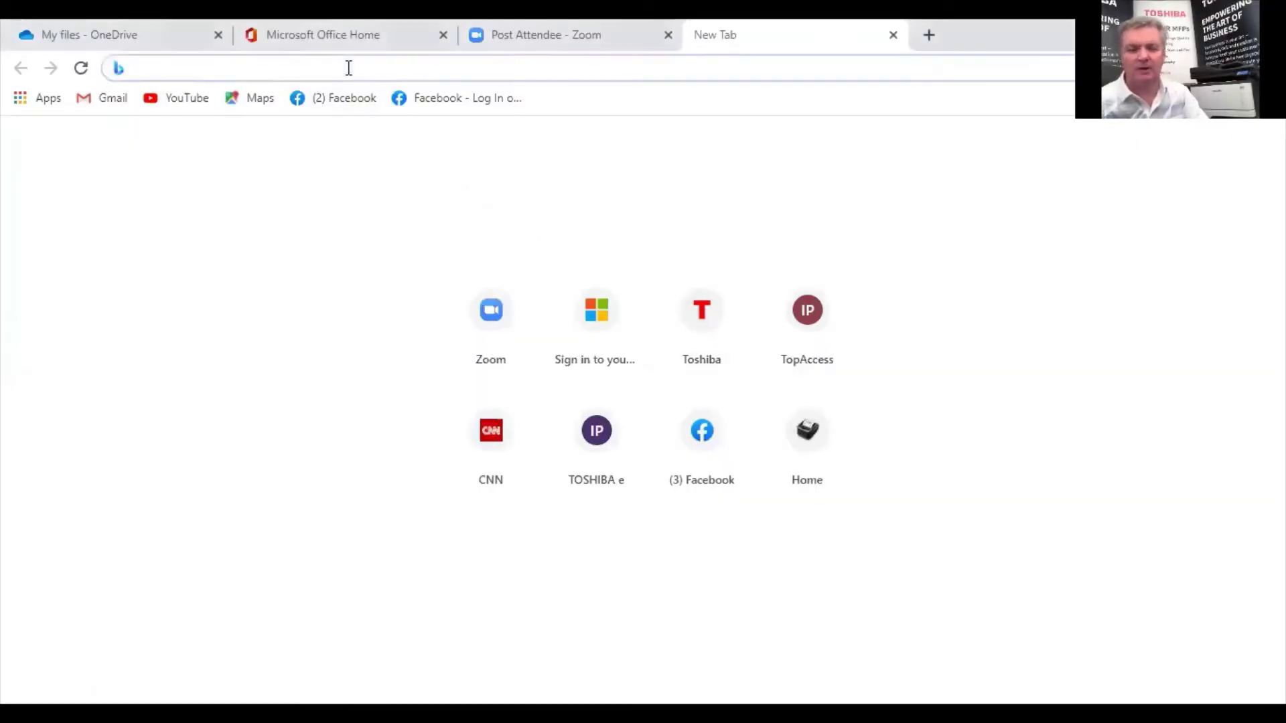
pyautogui.write('wi')
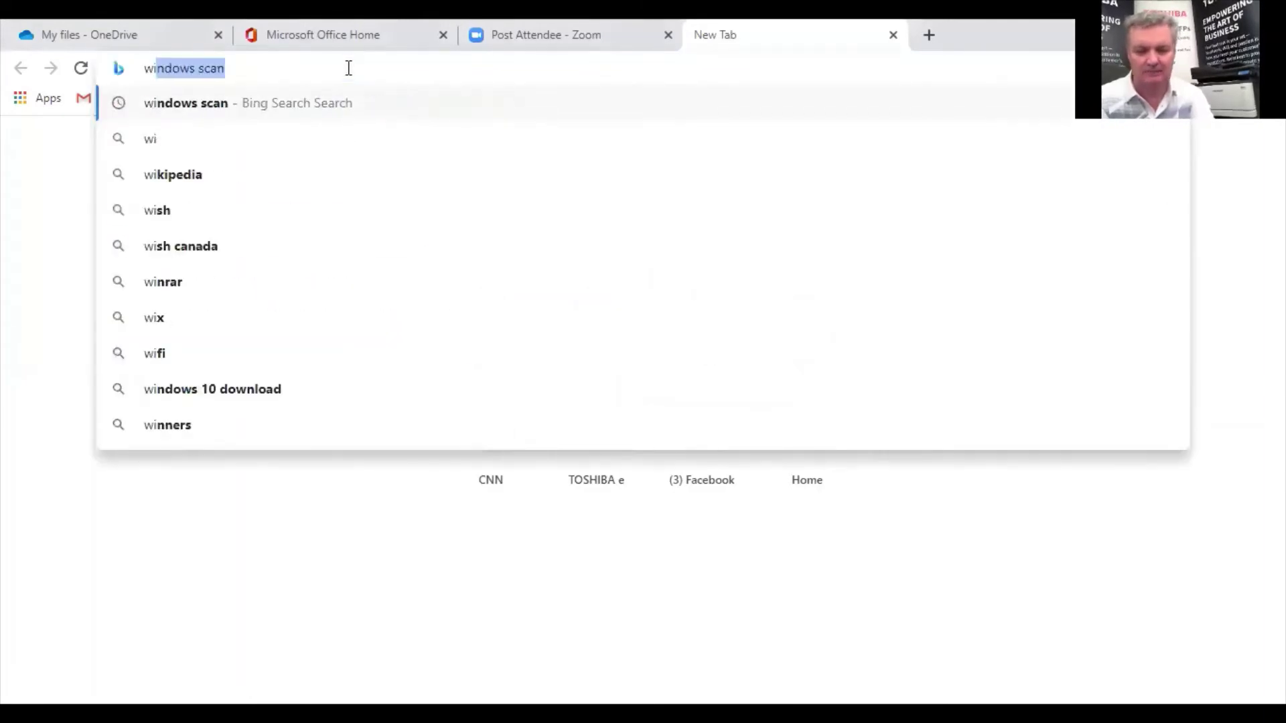
pyautogui.write('ndows')
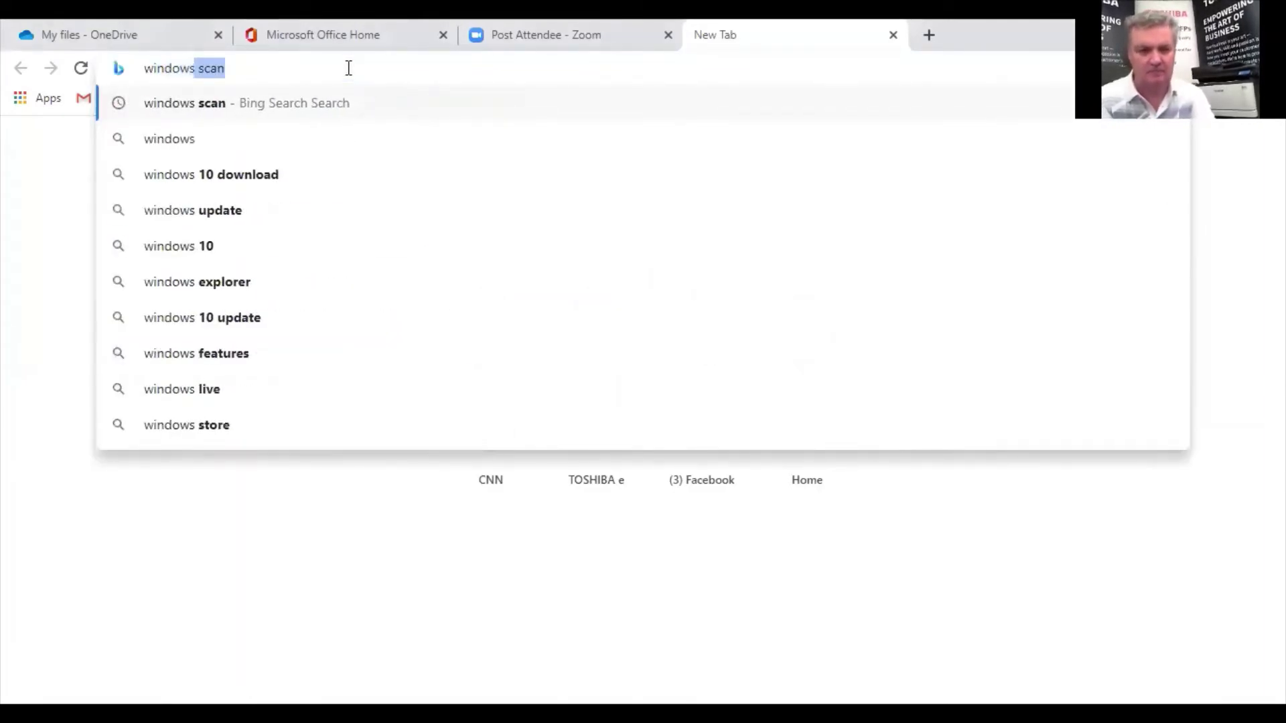
pyautogui.click(204, 107)
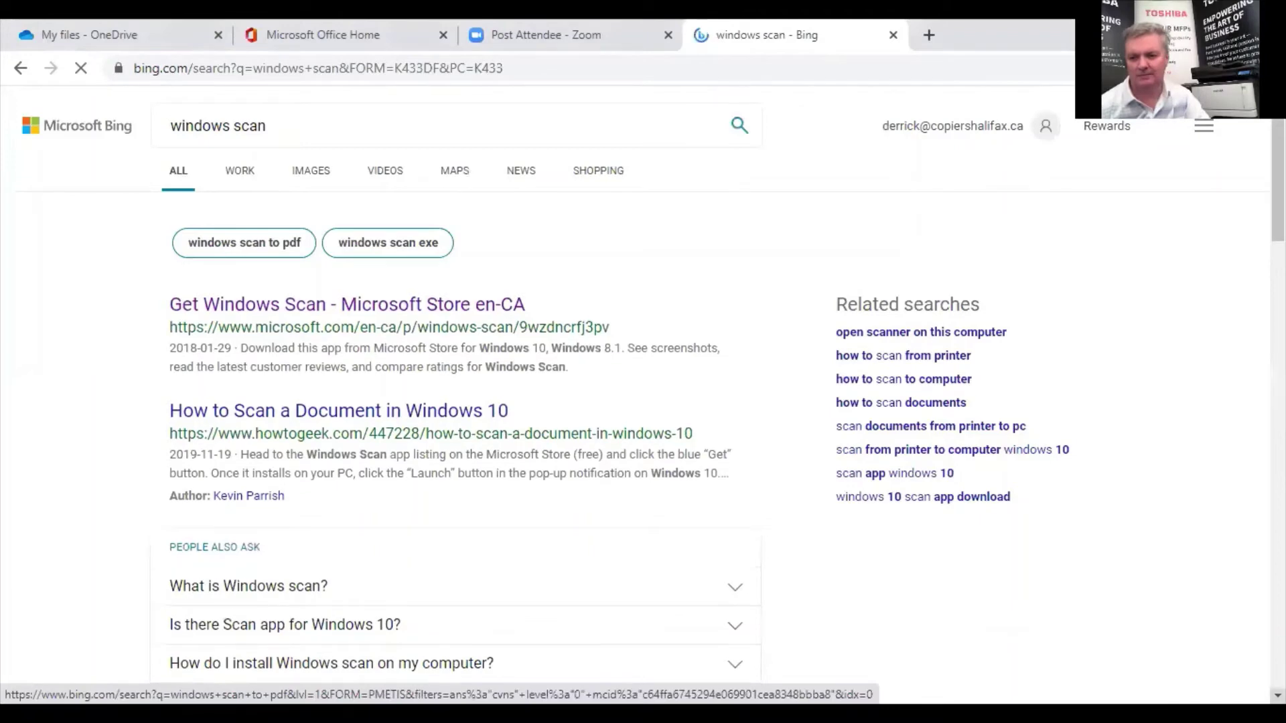
pyautogui.scroll(-2, 643, 368)
pyautogui.scroll(-5, 643, 368)
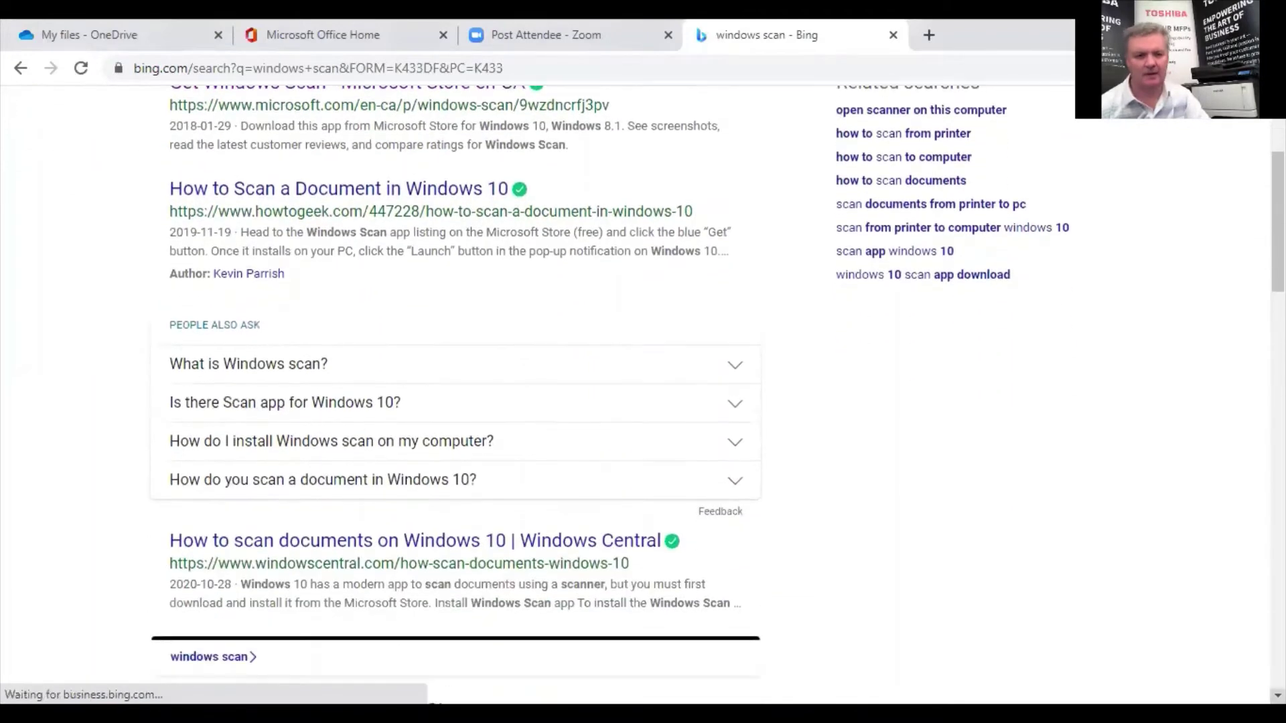
pyautogui.scroll(-1, 415, 428)
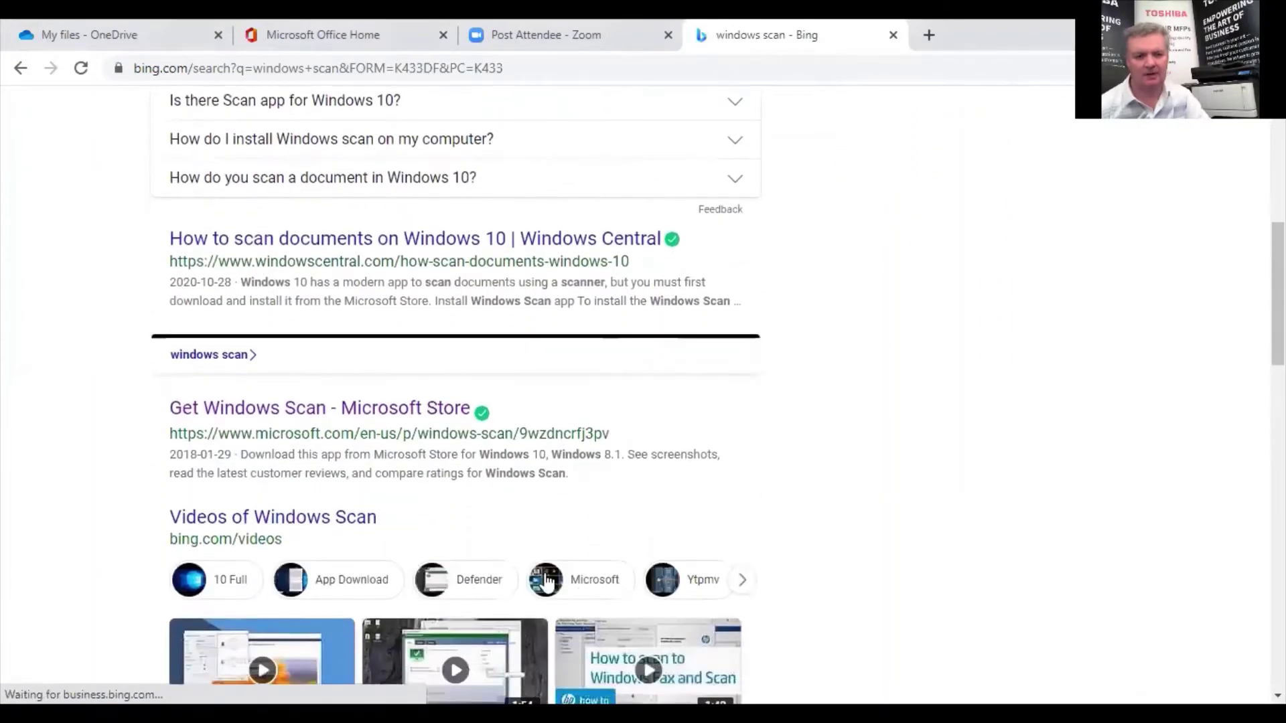
pyautogui.click(414, 418)
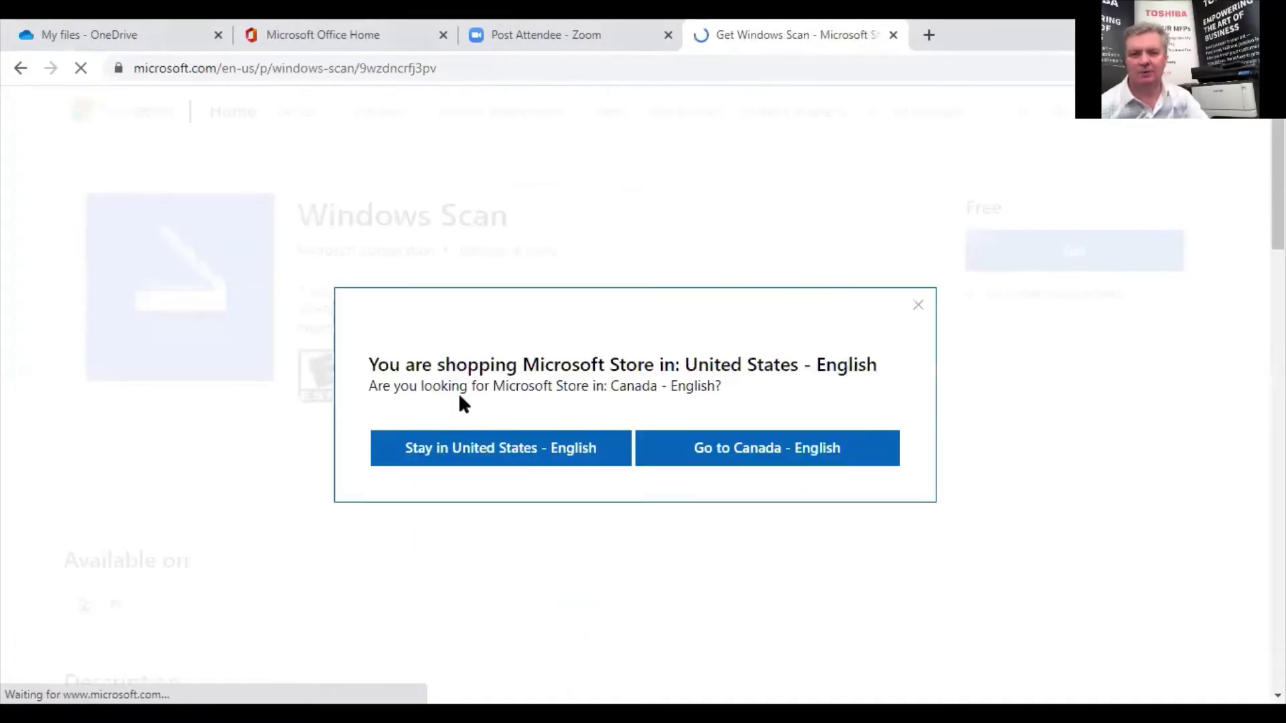
# Switch the Microsoft Store region to Canada - English
pyautogui.click(753, 458)
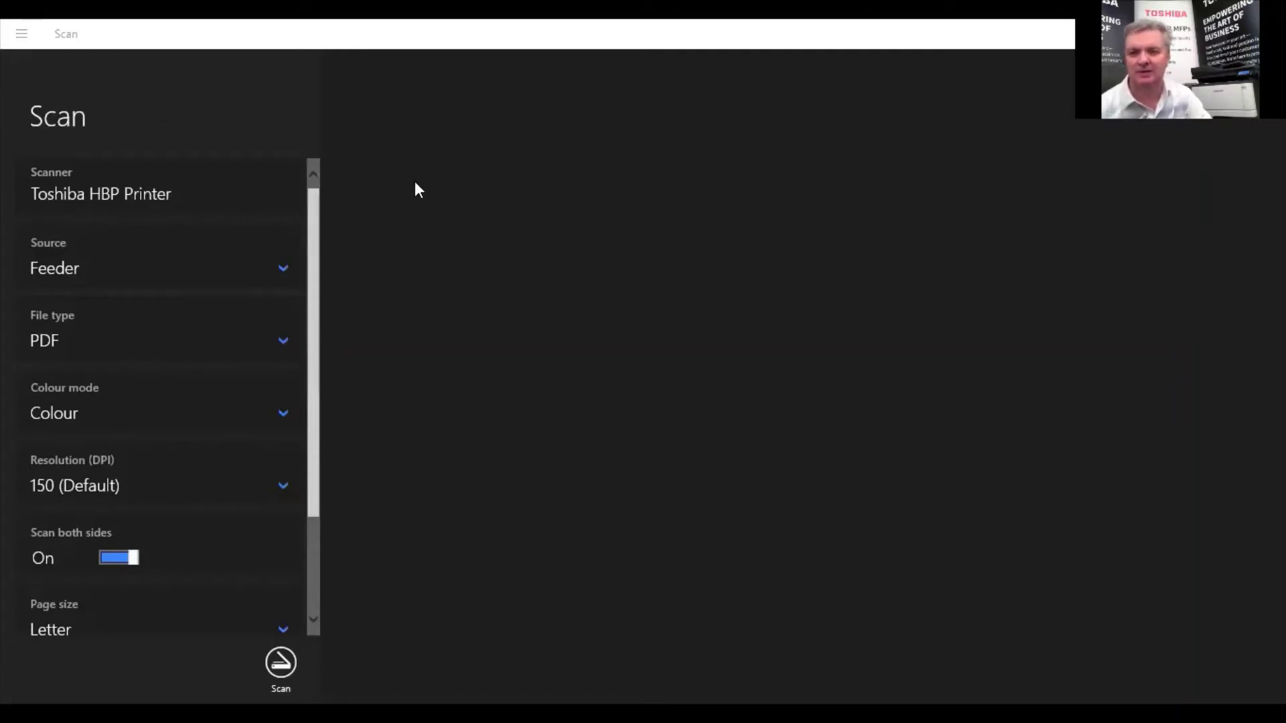
# Keep Feeder as the source, with PDF file type, Colour mode and 150 DPI resolution
pyautogui.click(274, 275)
pyautogui.click(275, 274)
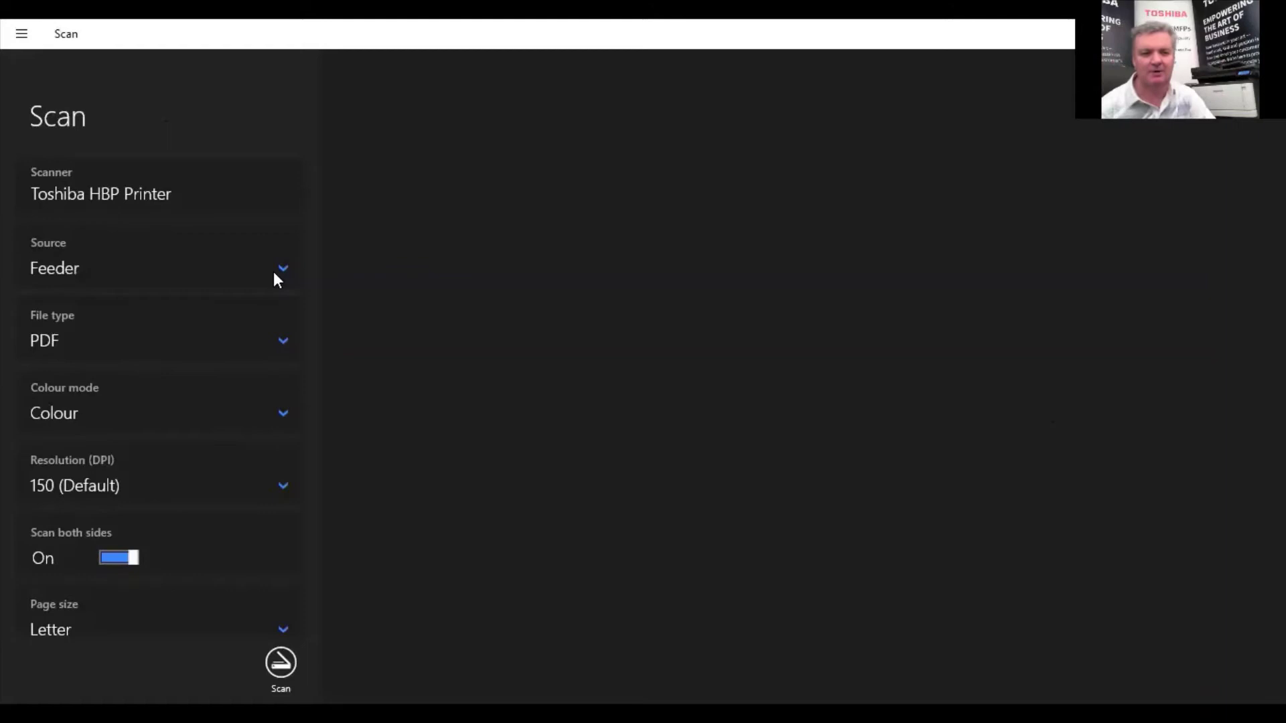
pyautogui.click(284, 343)
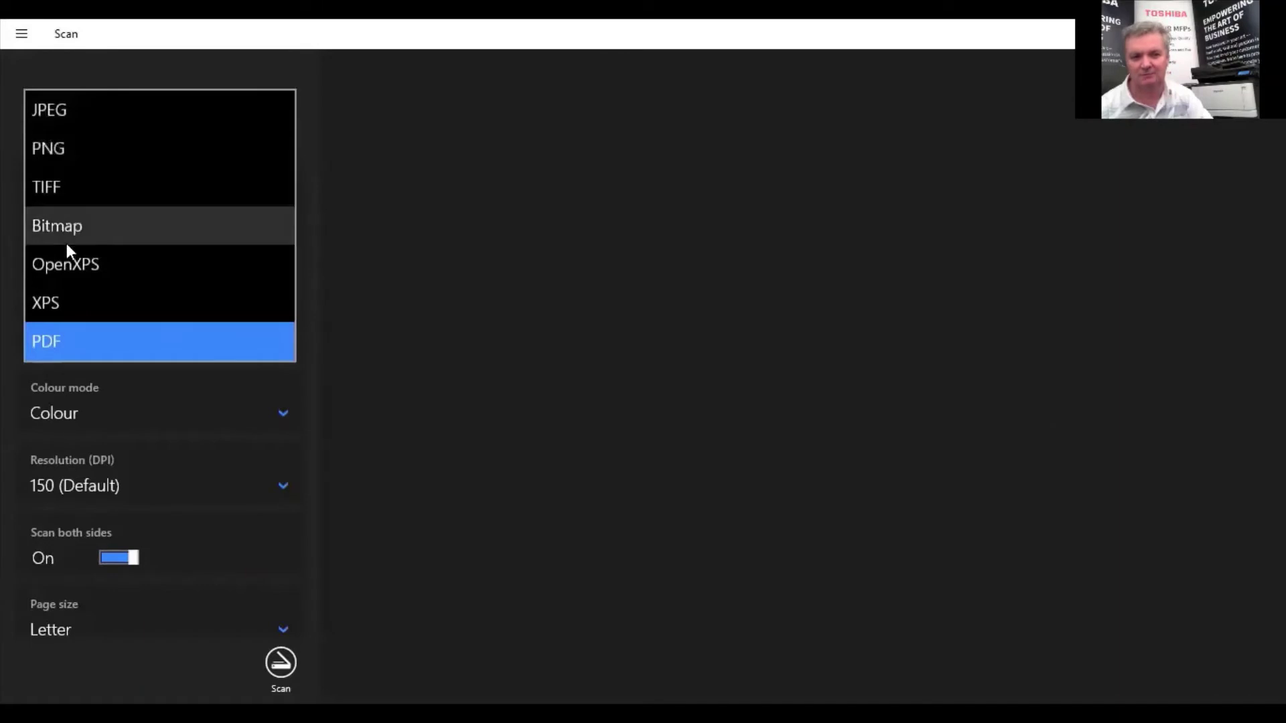
pyautogui.click(406, 265)
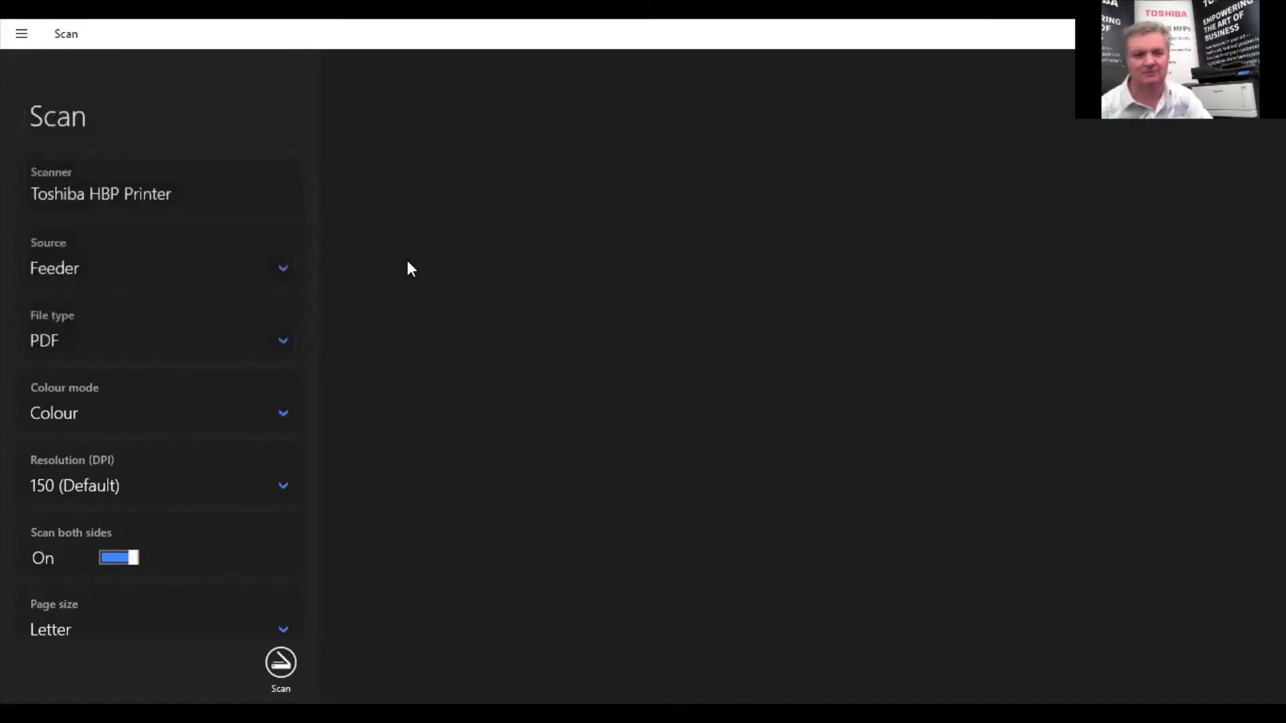
pyautogui.click(284, 410)
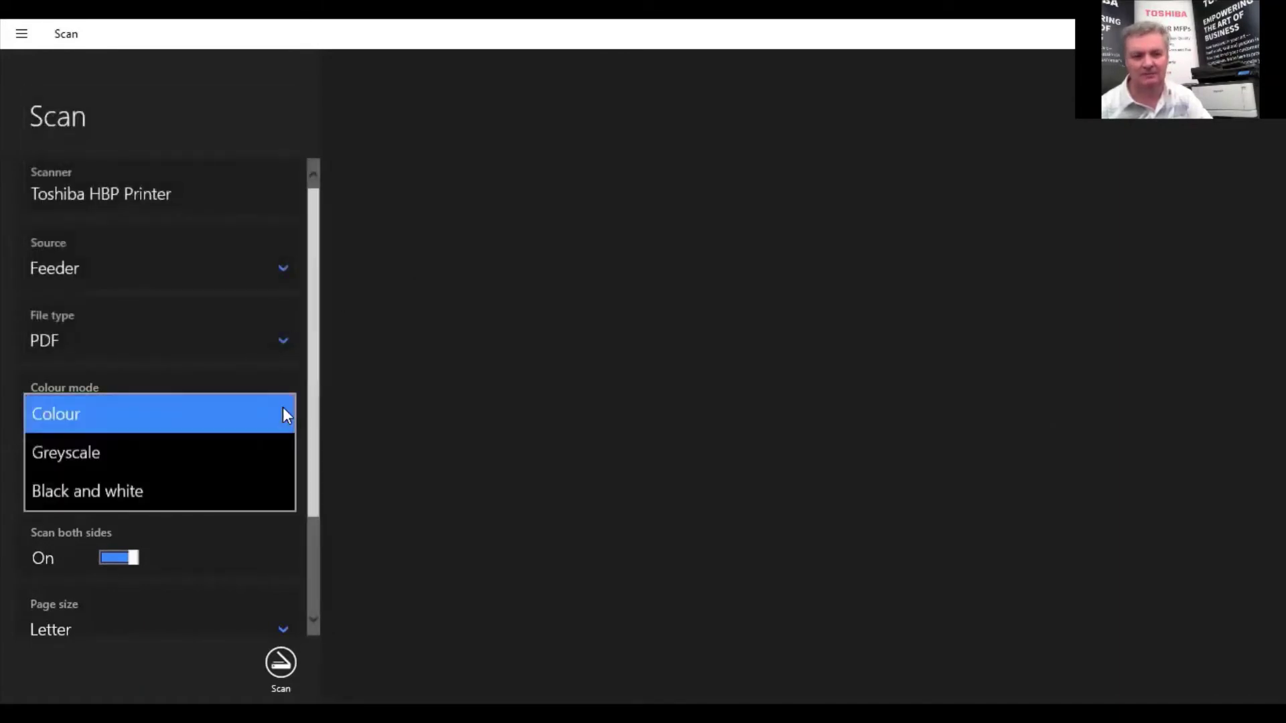
pyautogui.click(284, 410)
pyautogui.click(269, 487)
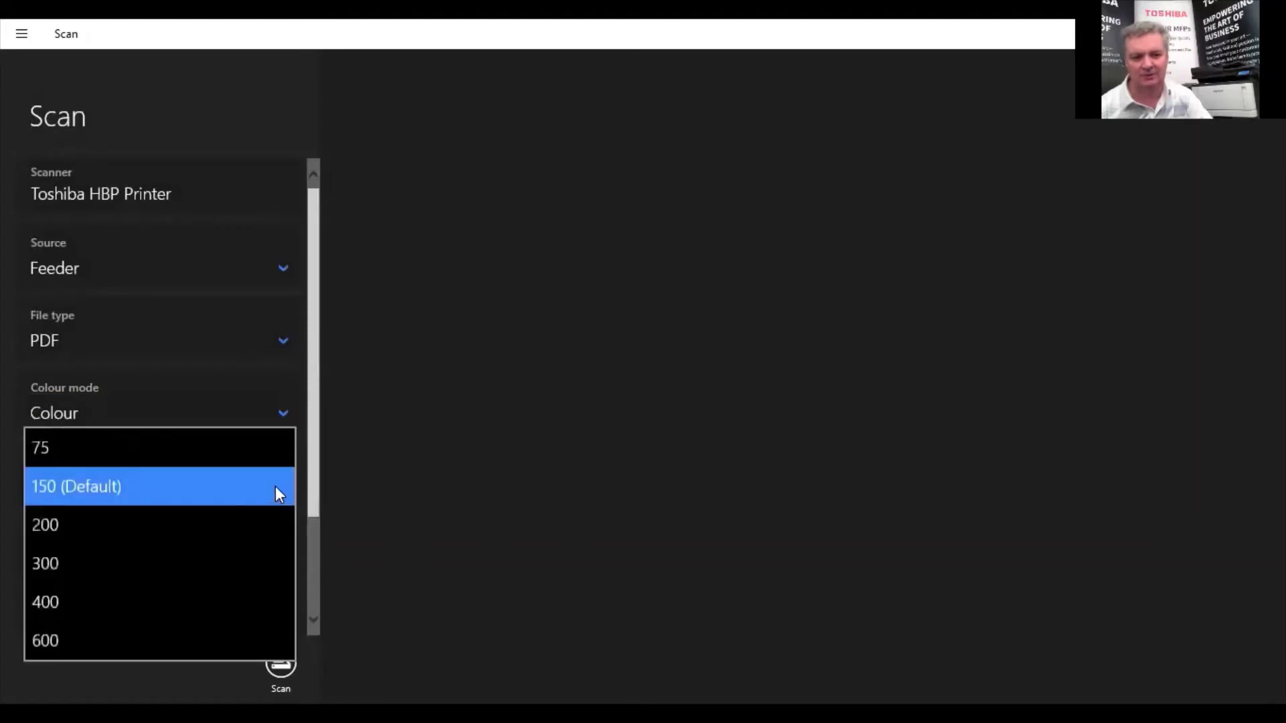
pyautogui.click(276, 486)
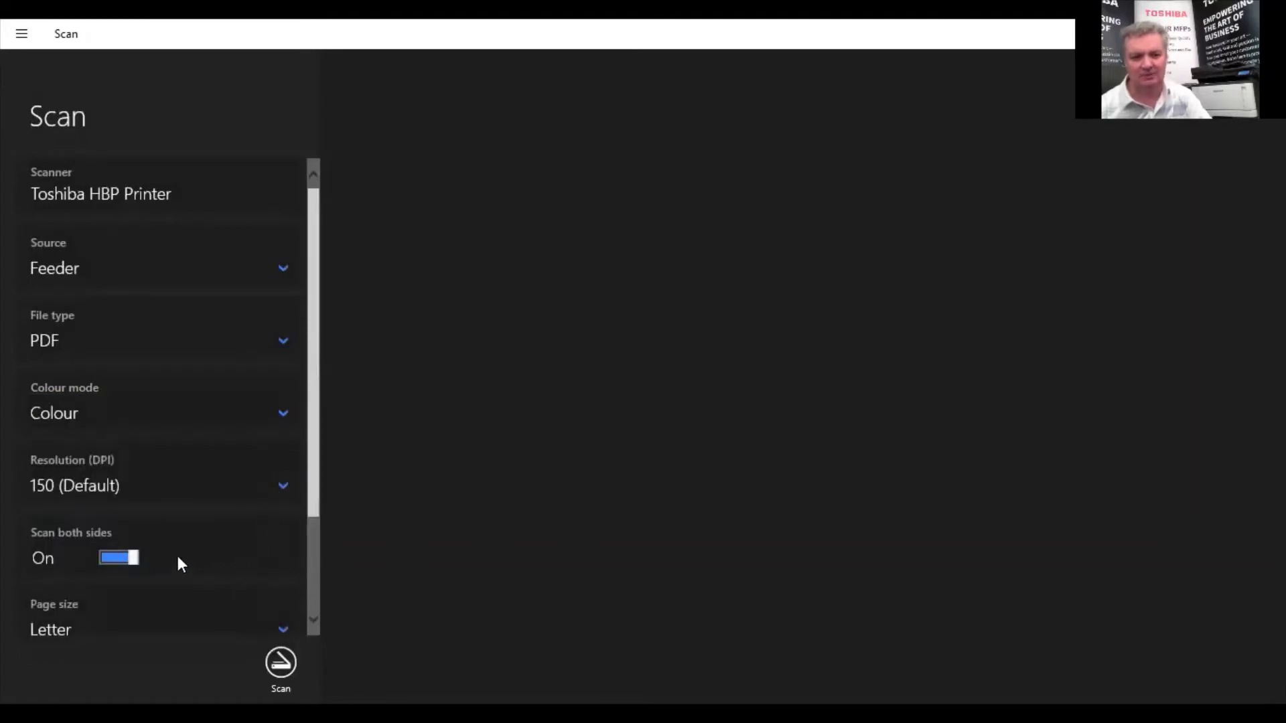
# Keep Scan both sides on, Letter page size, and OneDrive as the save folder
pyautogui.click(105, 558)
pyautogui.click(112, 561)
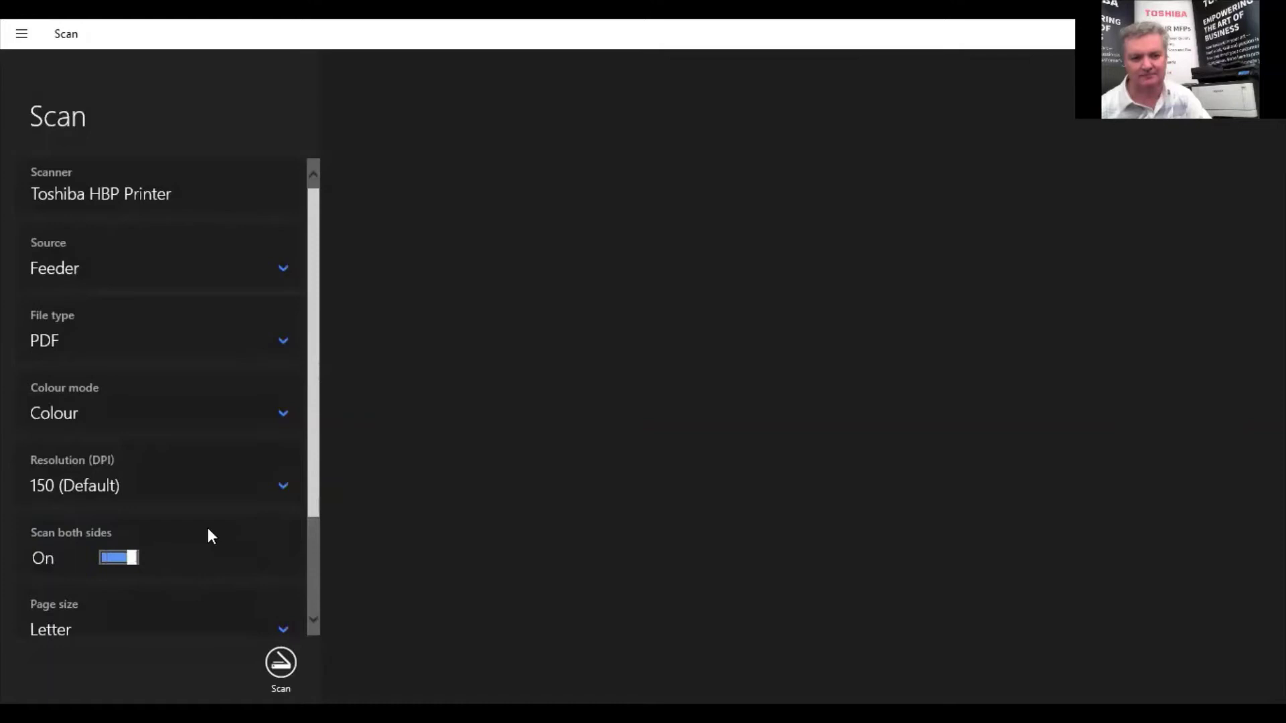
pyautogui.scroll(-2, 302, 509)
pyautogui.scroll(-1, 299, 529)
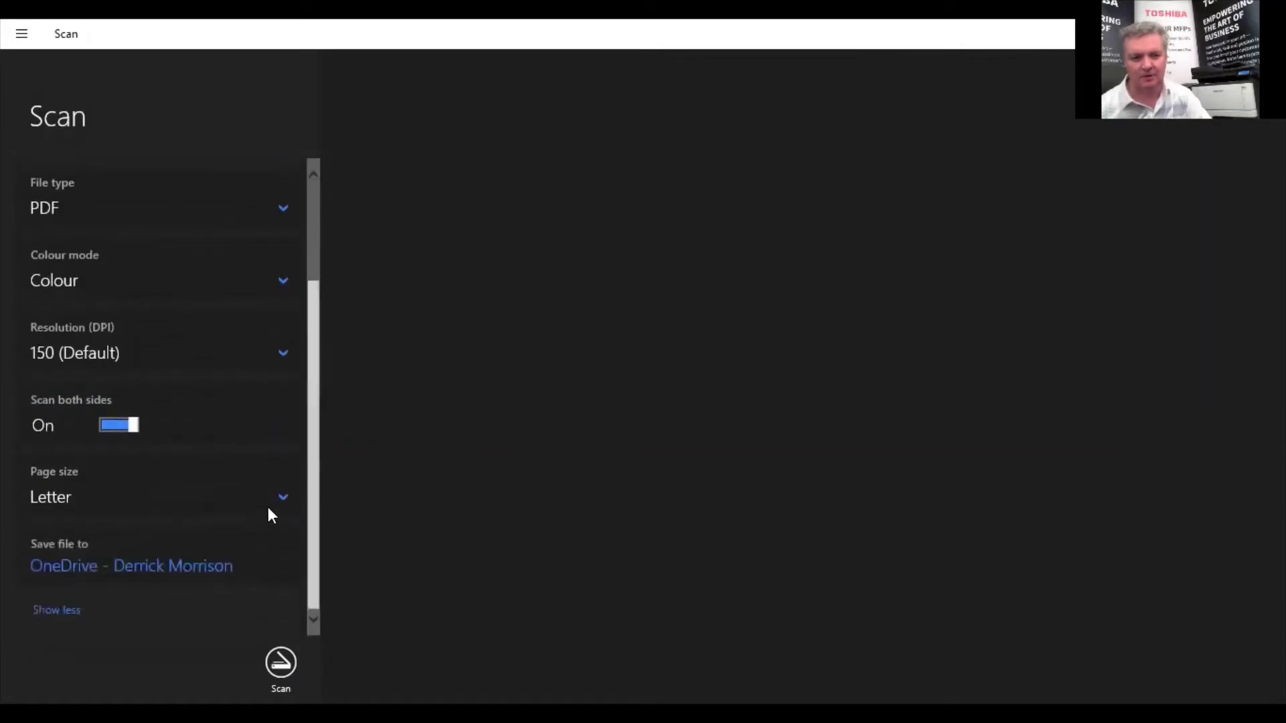
pyautogui.click(282, 501)
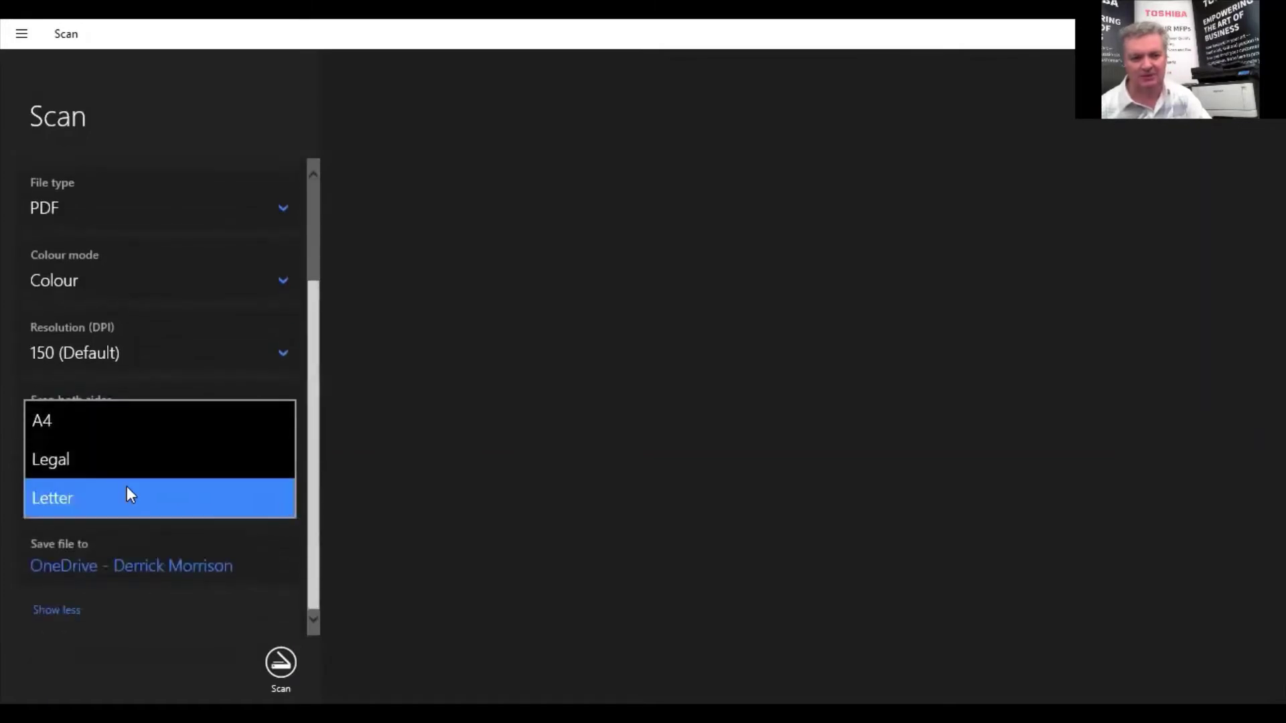
pyautogui.click(428, 442)
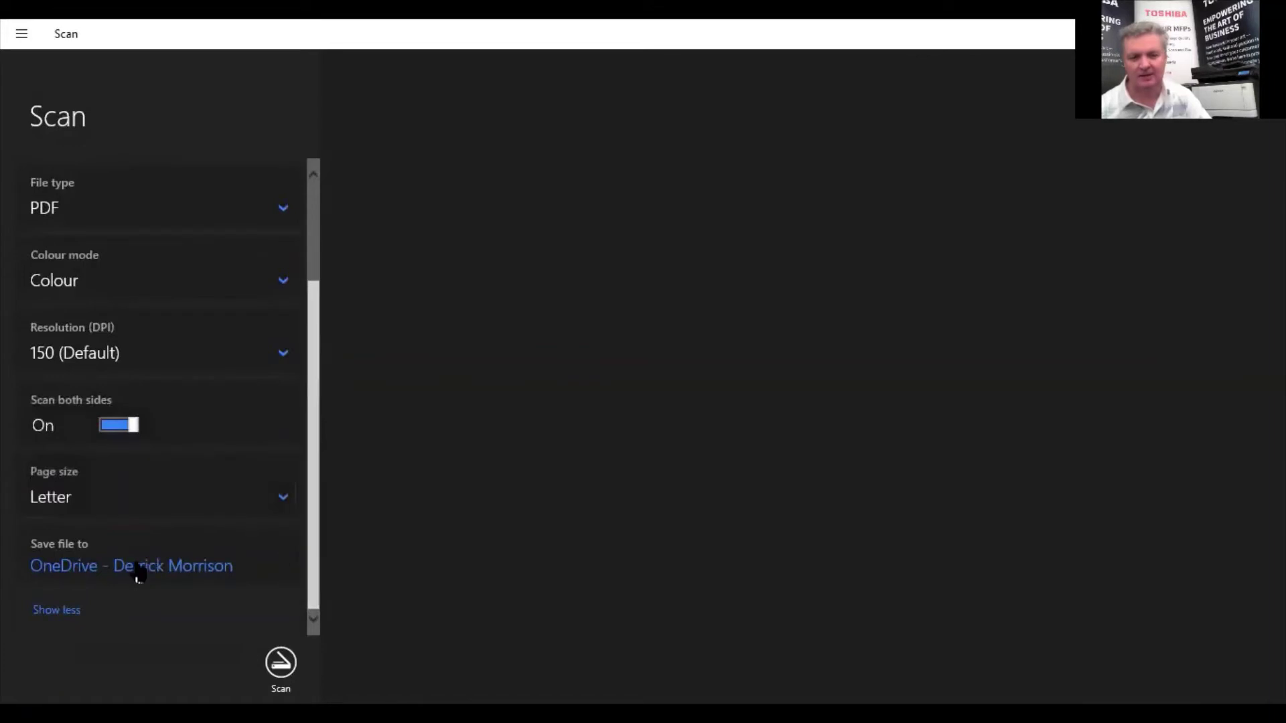
pyautogui.click(73, 570)
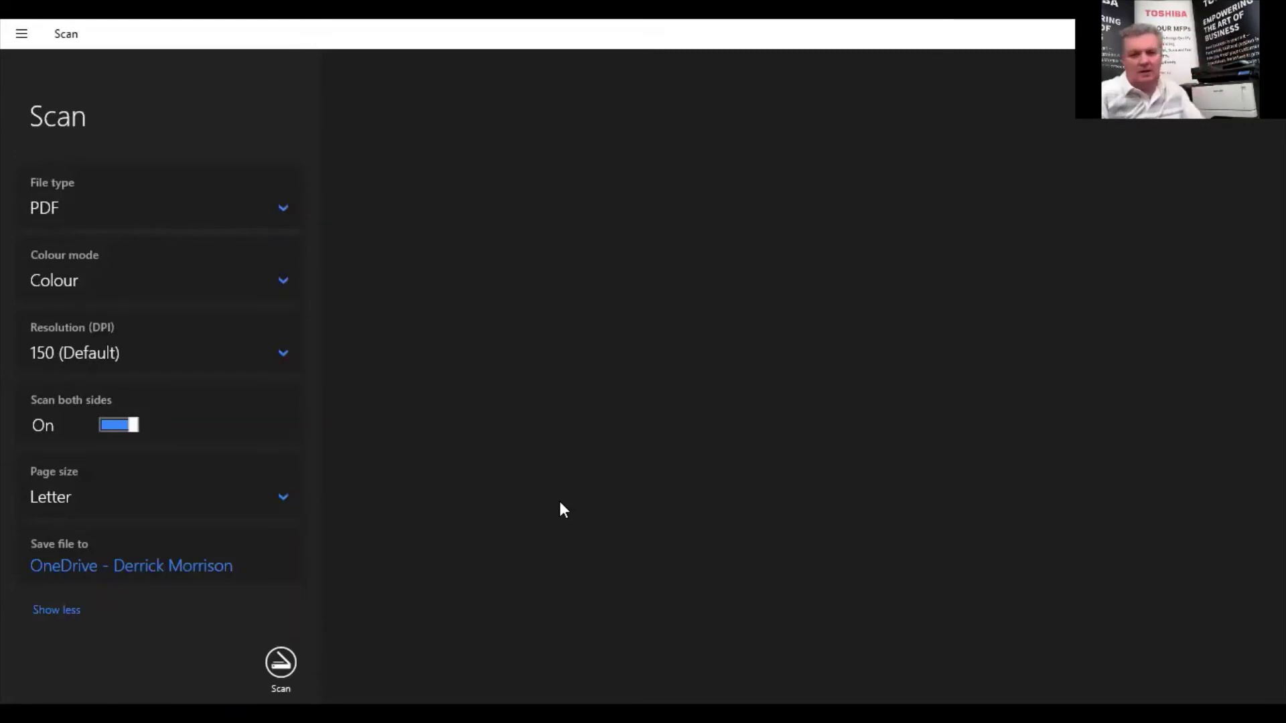
# Scan the document to Scan_20210509.pdf on OneDrive, then switch to Office Home in Chrome
pyautogui.click(281, 662)
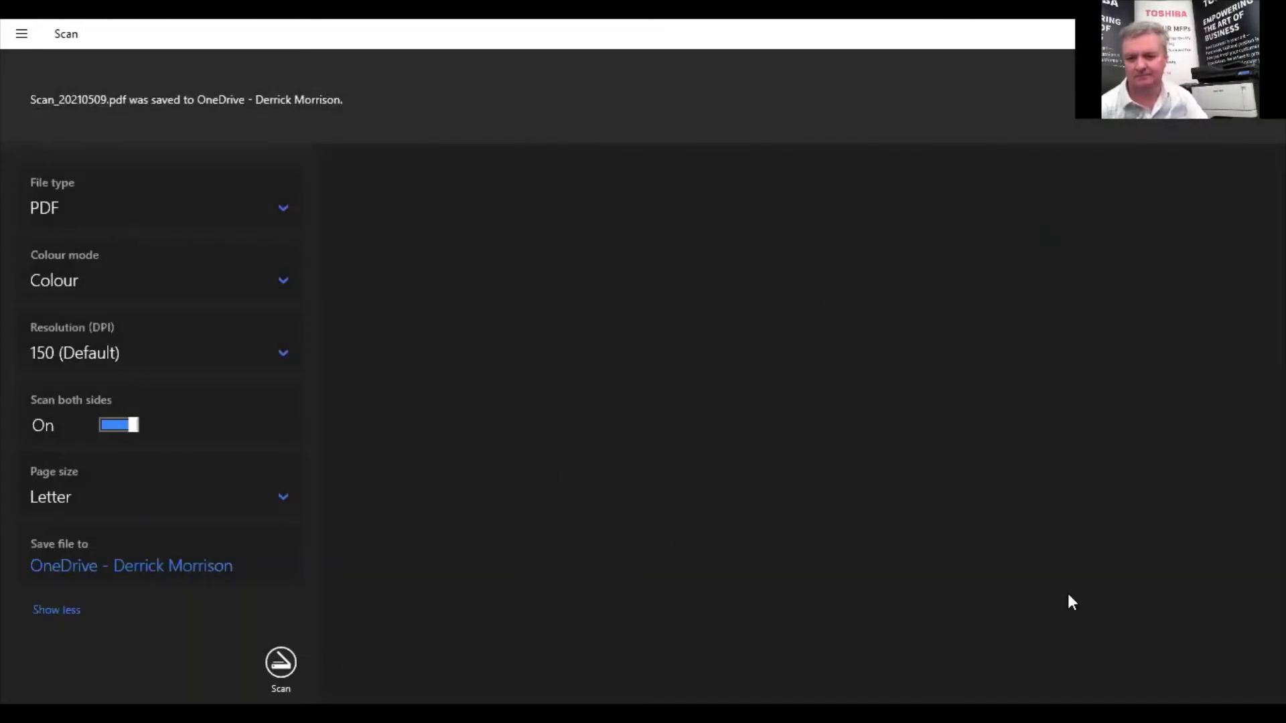
pyautogui.hotkey('alt', 'Tab')
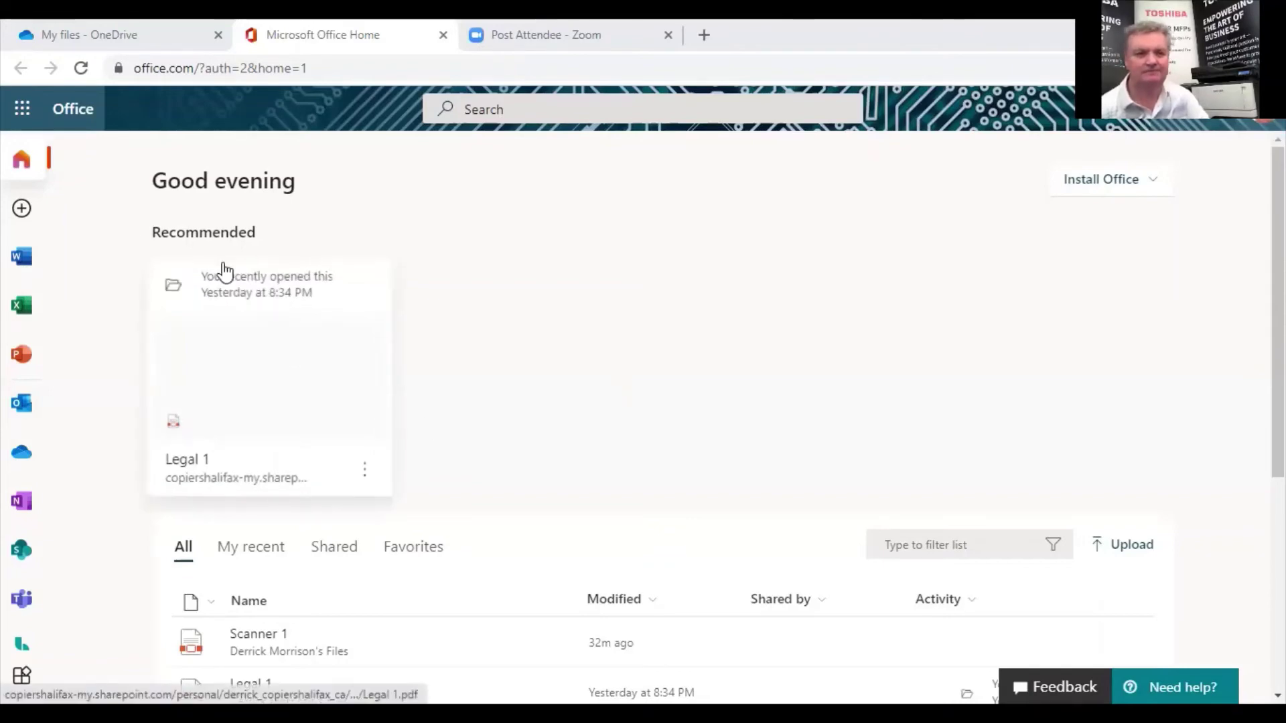
# Open OneDrive from the Microsoft 365 app launcher
pyautogui.click(20, 114)
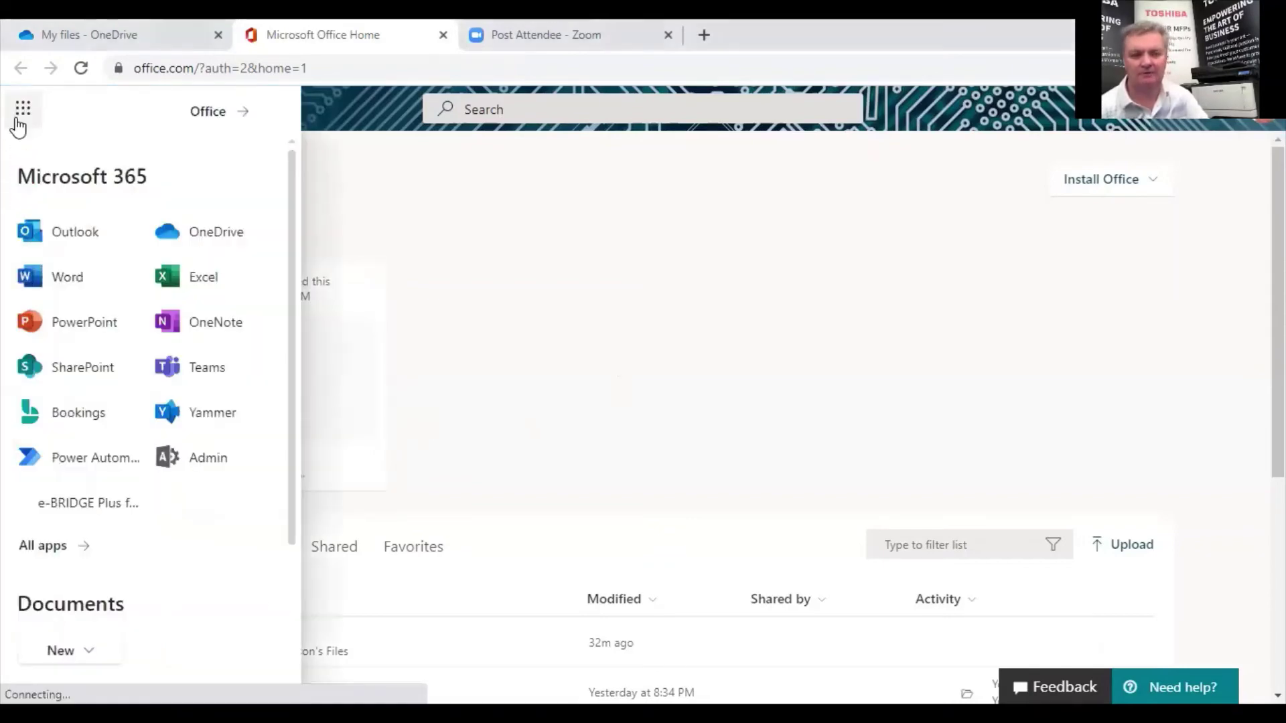
pyautogui.click(192, 239)
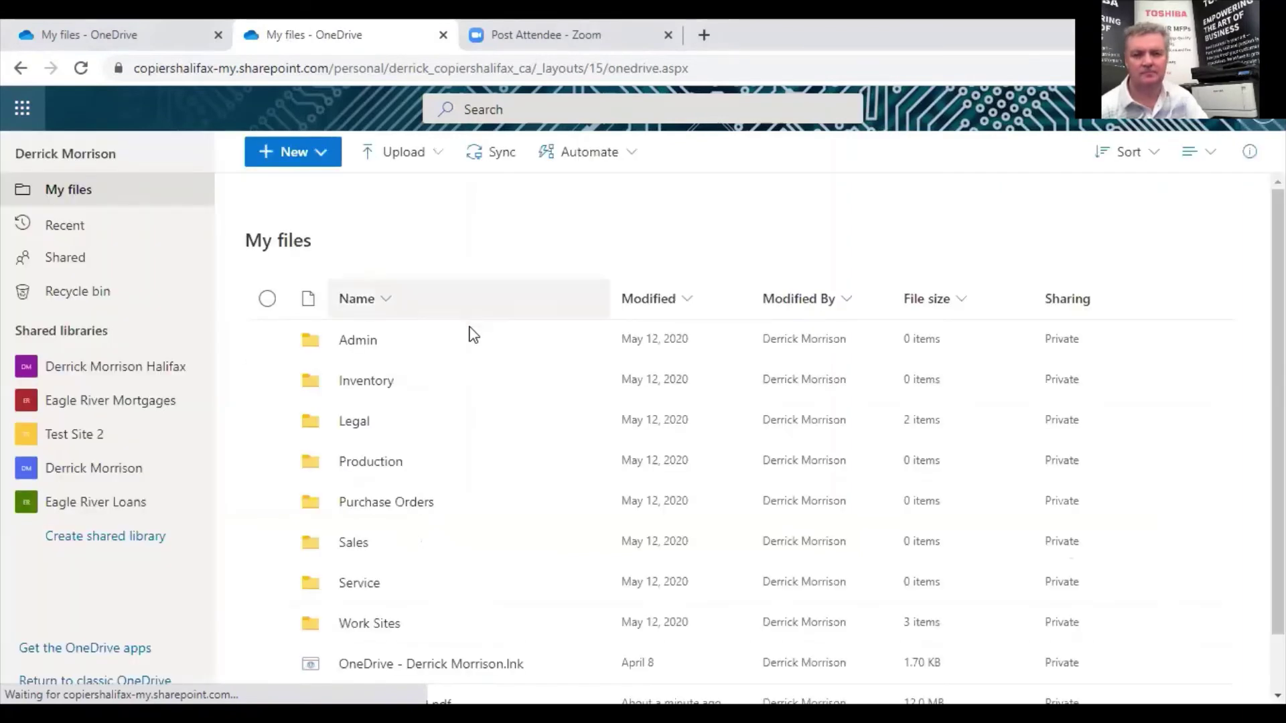
# Open Scan_20210509.pdf from the My files list in the viewer
pyautogui.scroll(-1, 462, 355)
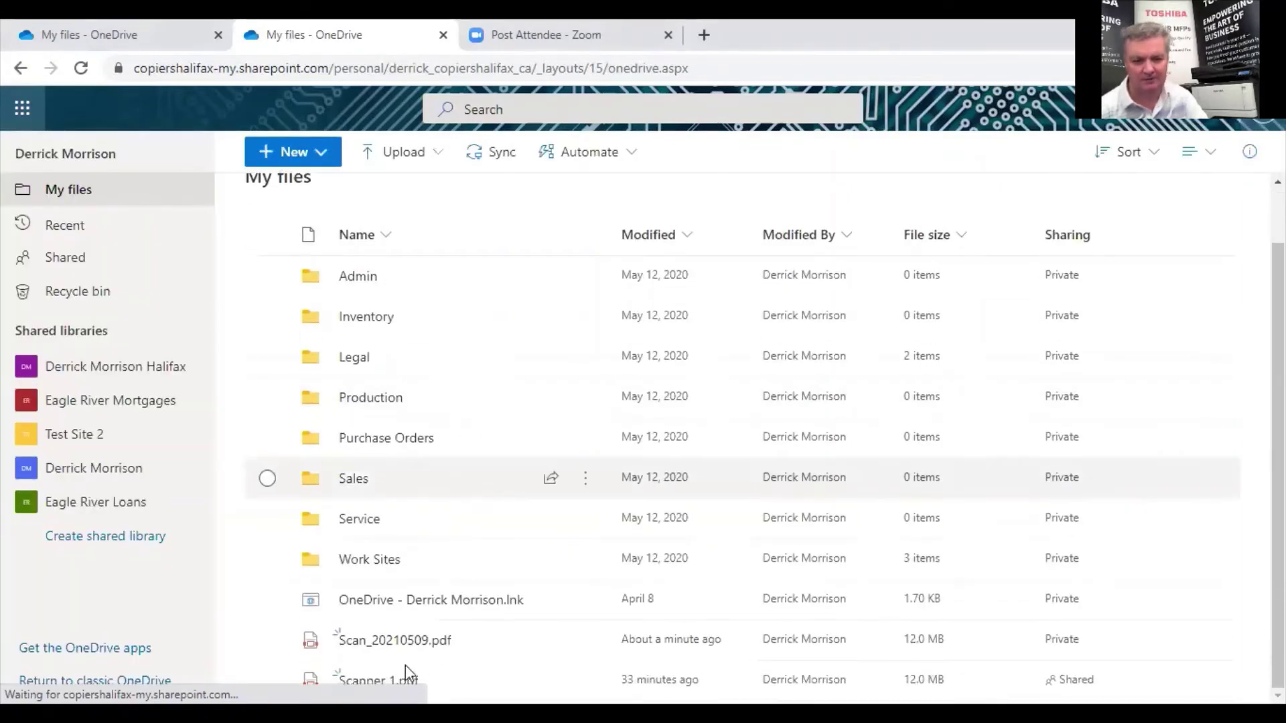
pyautogui.click(391, 641)
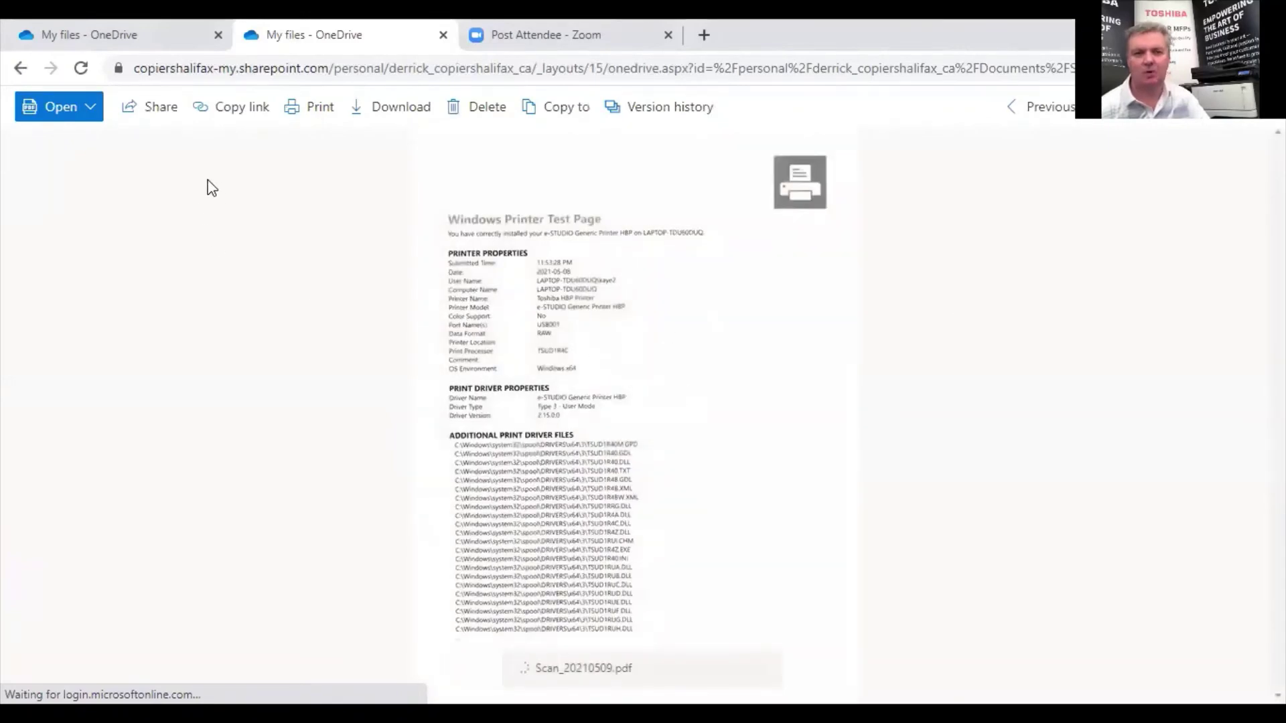
# Email a link to Scan_20210509.pdf to the chosen contact with the message '123456'
pyautogui.click(154, 116)
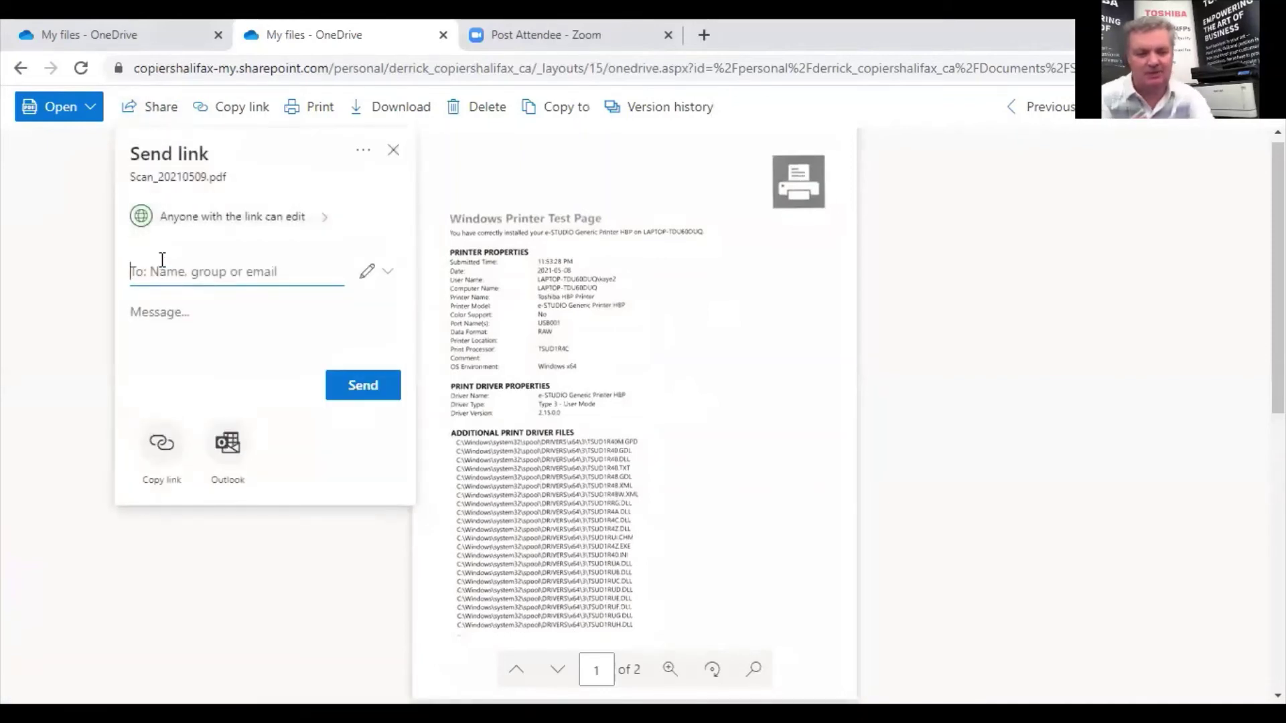
pyautogui.write('derric')
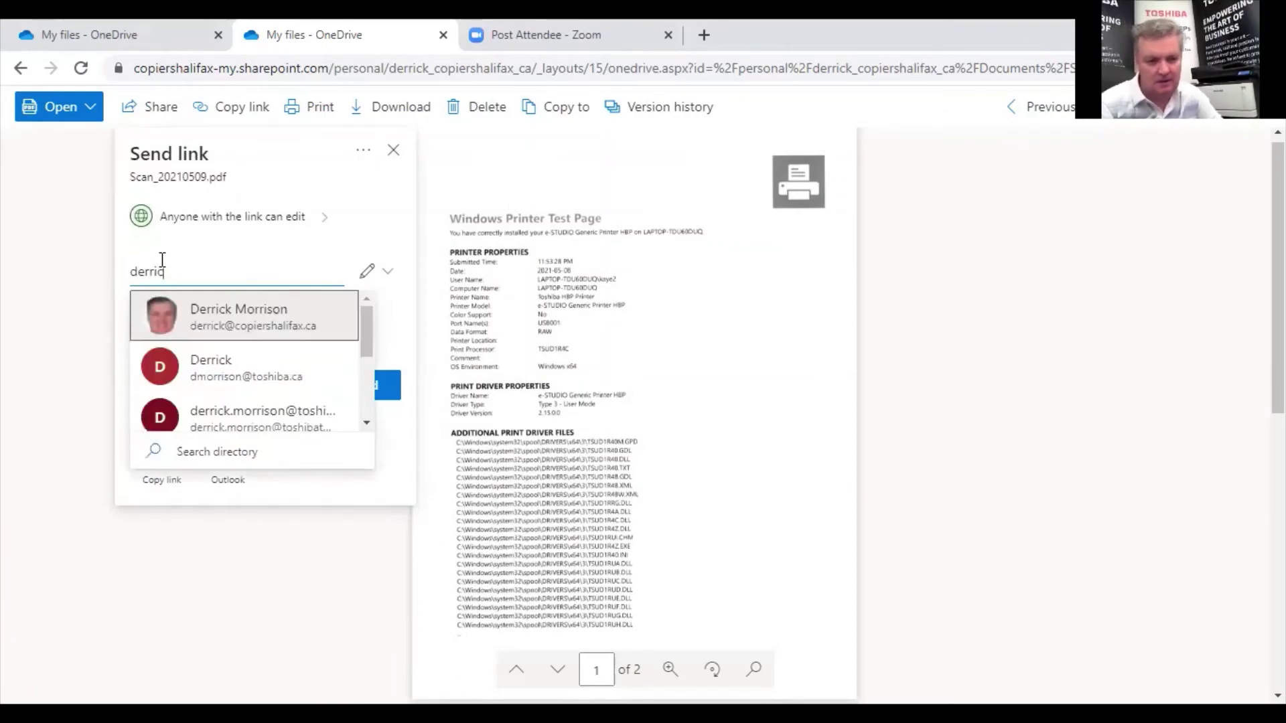
pyautogui.click(215, 420)
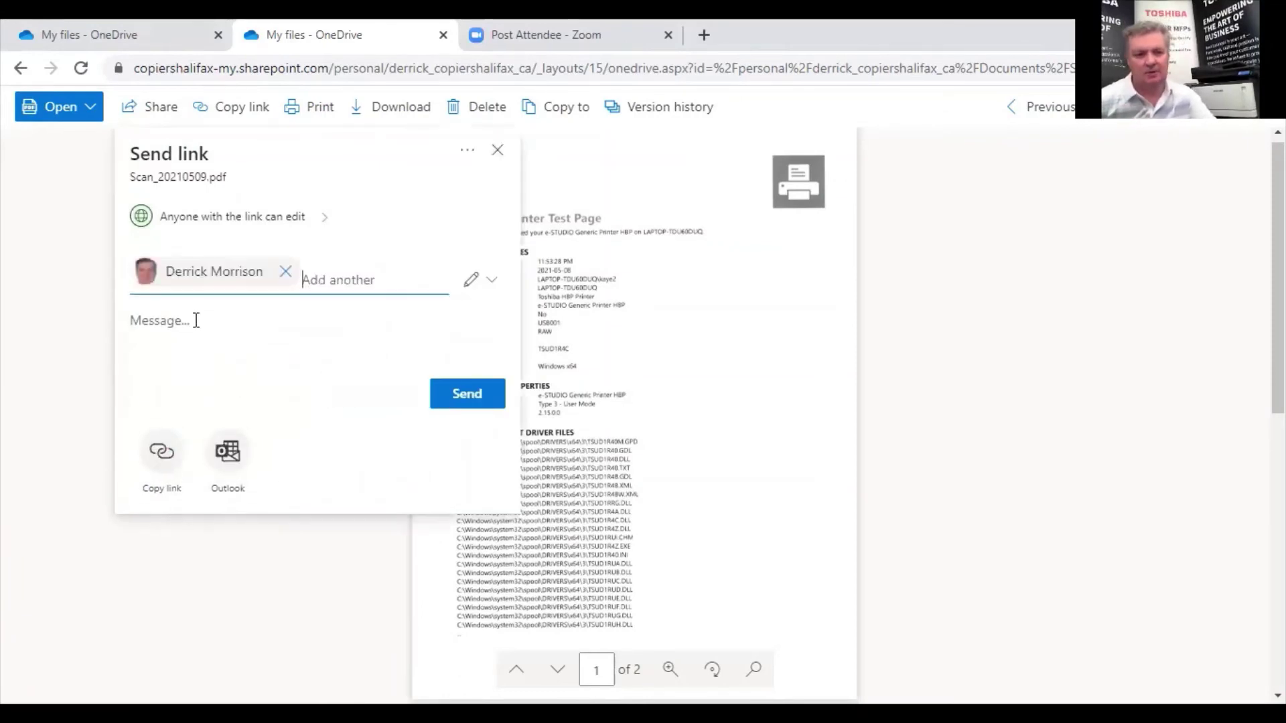
pyautogui.click(196, 320)
pyautogui.write('123456')
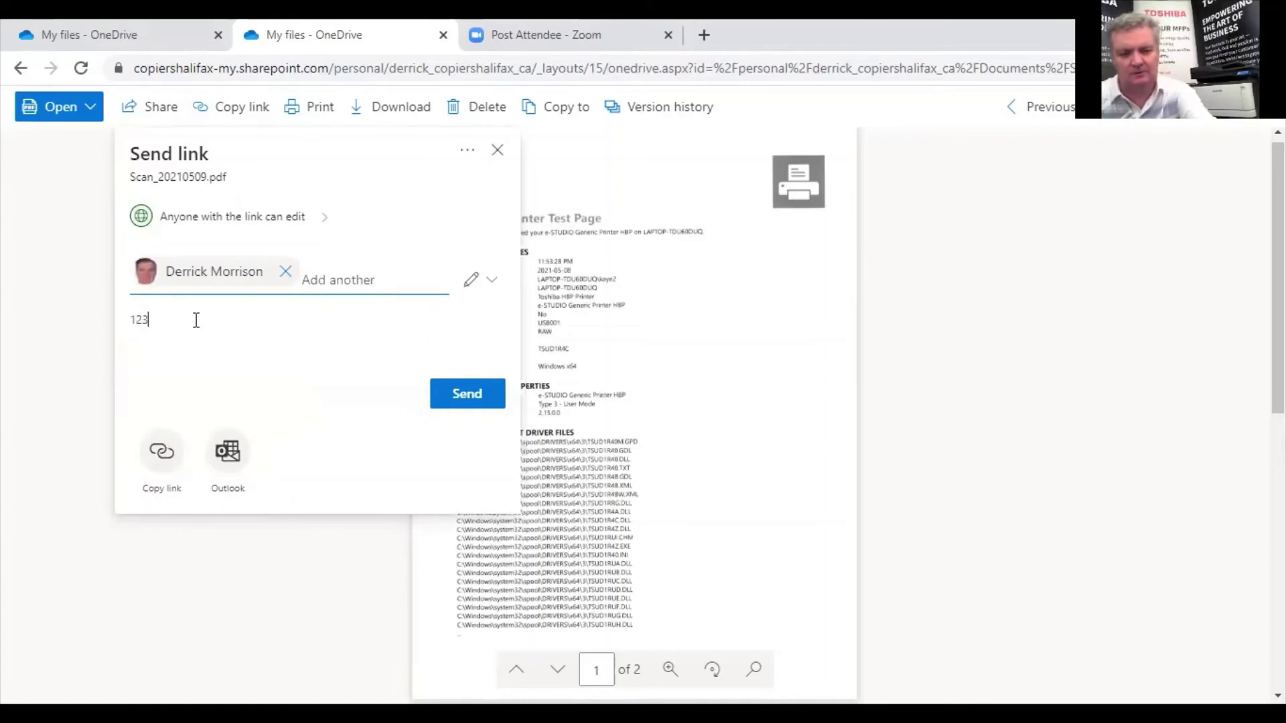
pyautogui.click(456, 402)
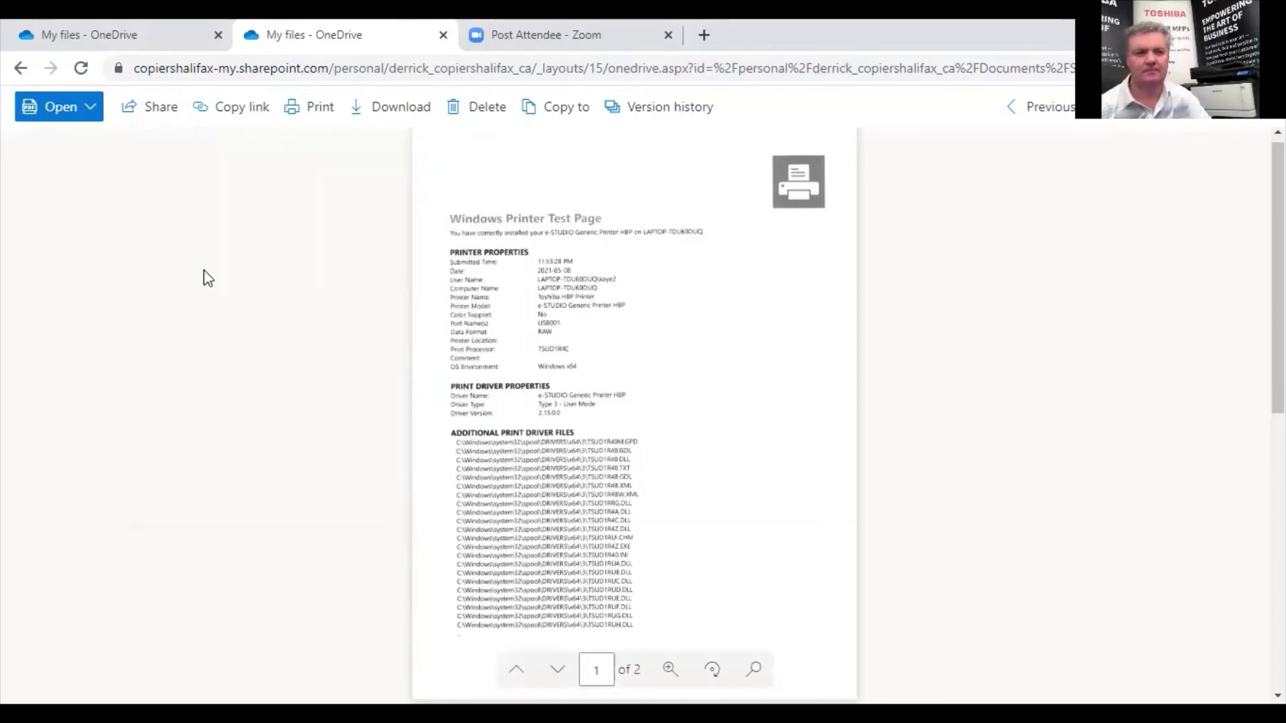
# Return to My files and rename Scan_20210509.pdf to Friday.pdf
pyautogui.click(21, 69)
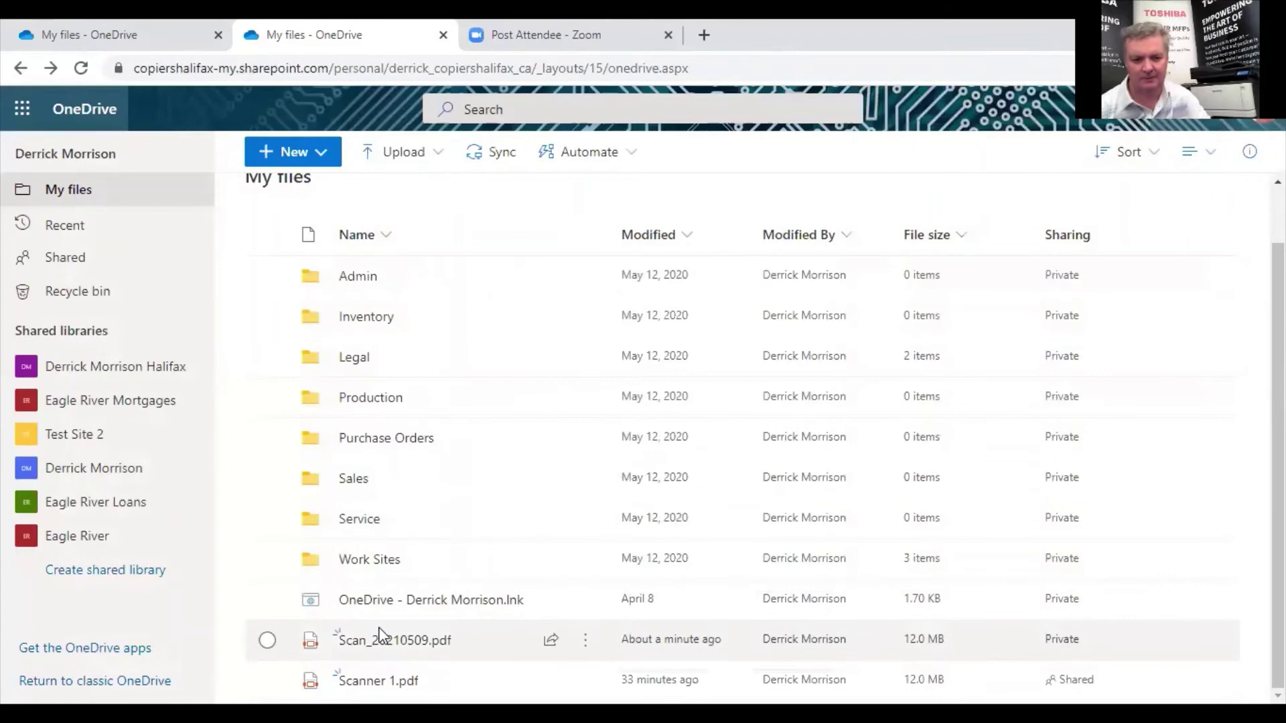
pyautogui.click(378, 645)
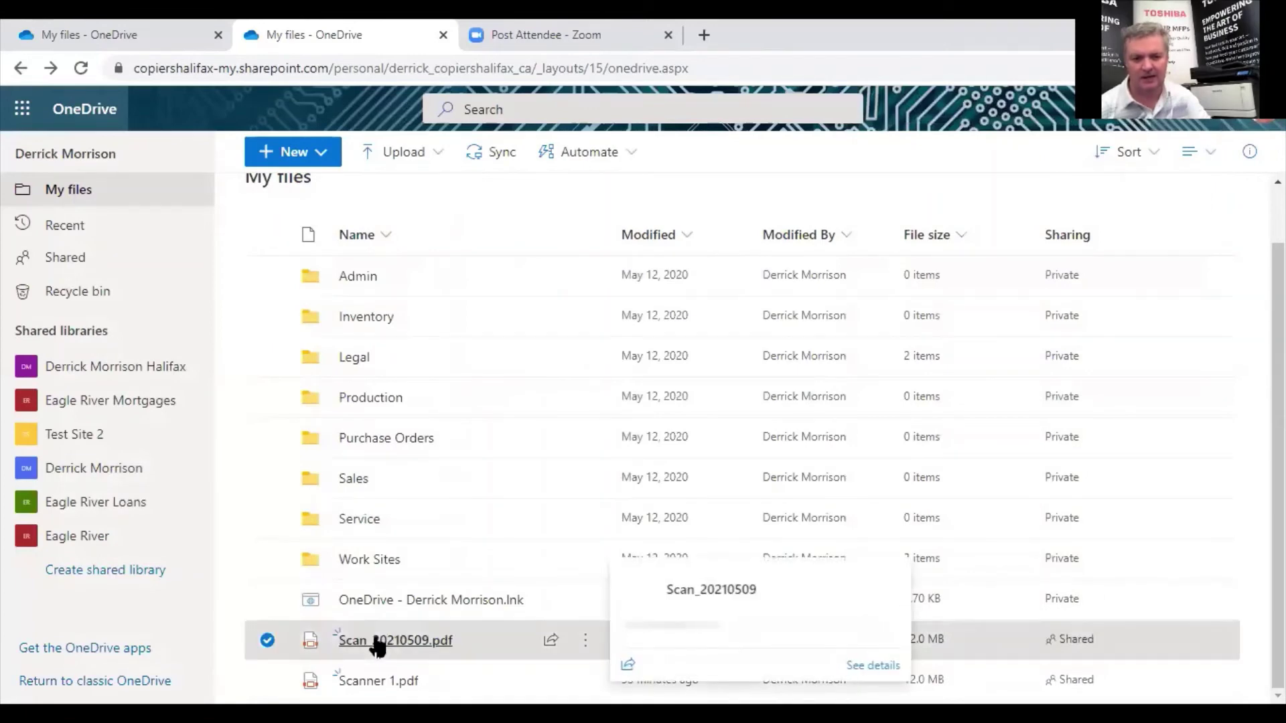
pyautogui.rightClick(378, 646)
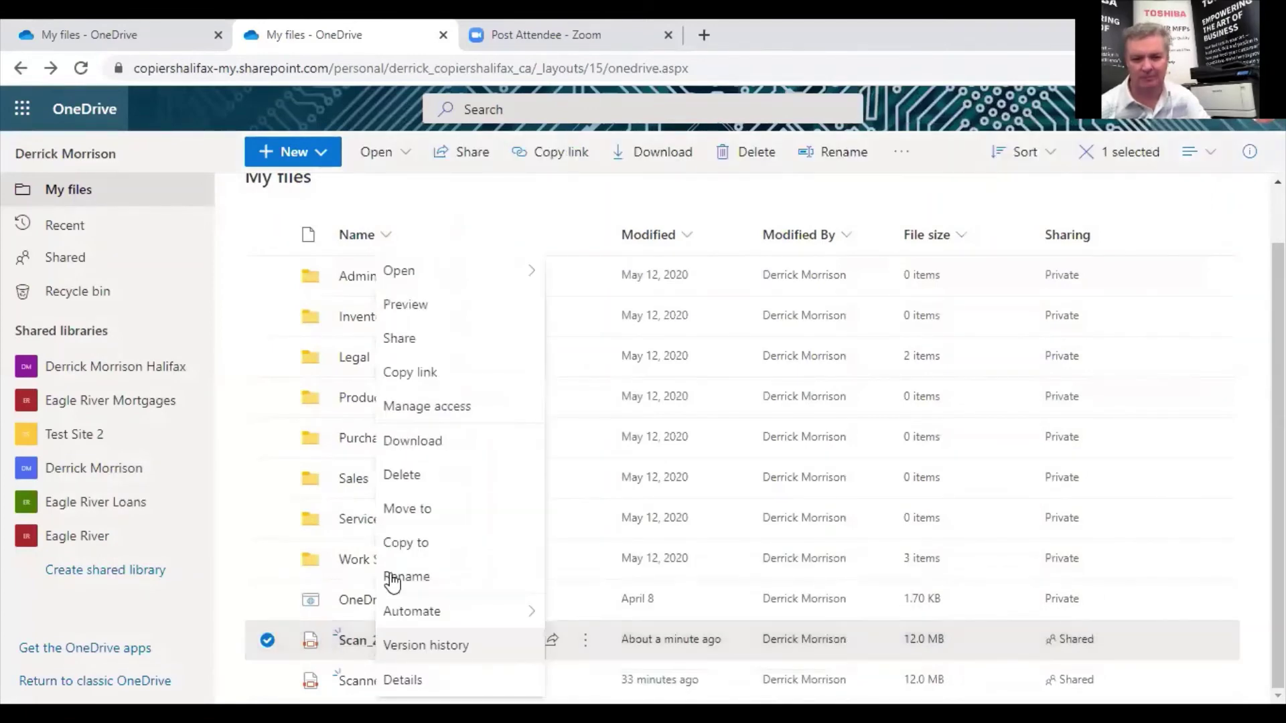
pyautogui.click(392, 577)
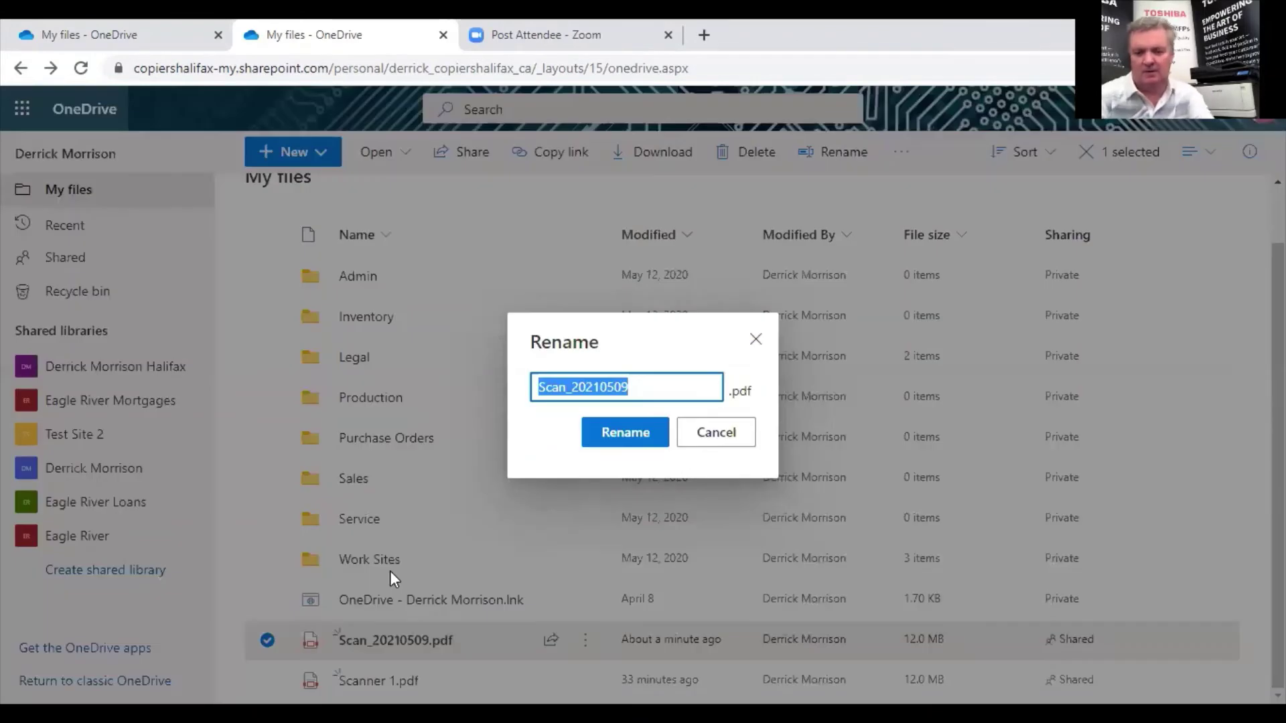
pyautogui.press('BackSpace')
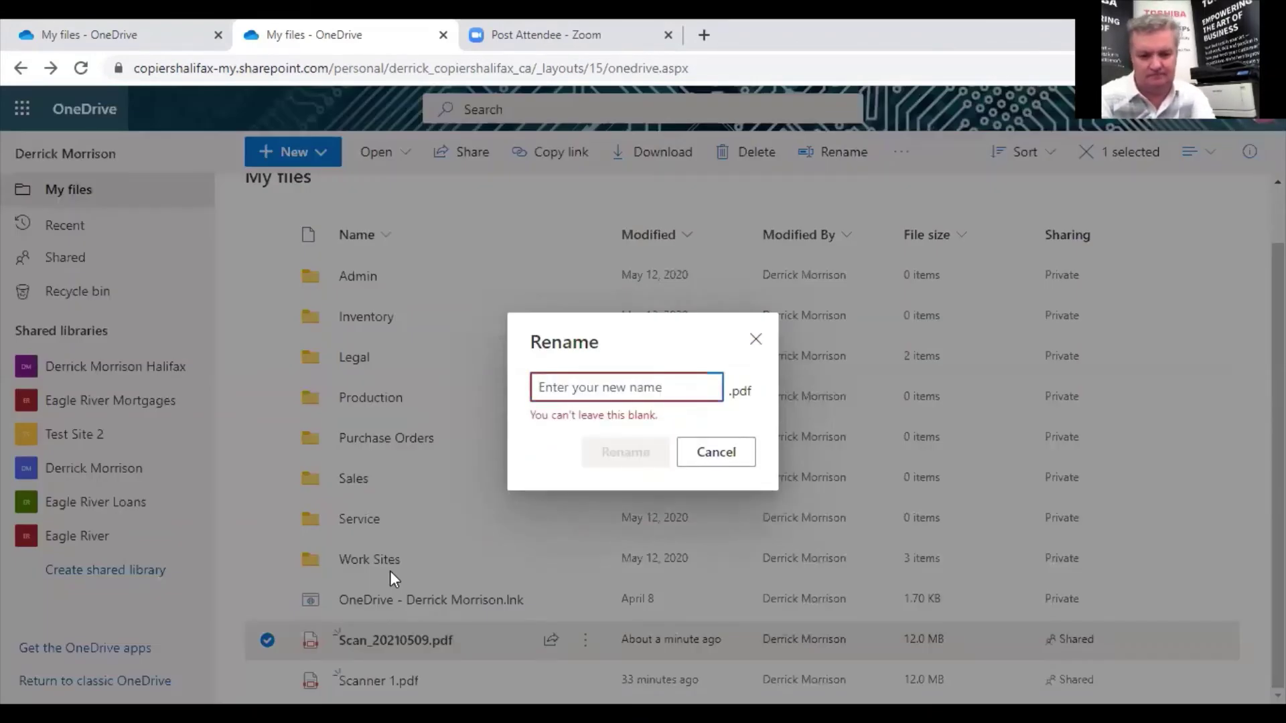
pyautogui.write('Friday')
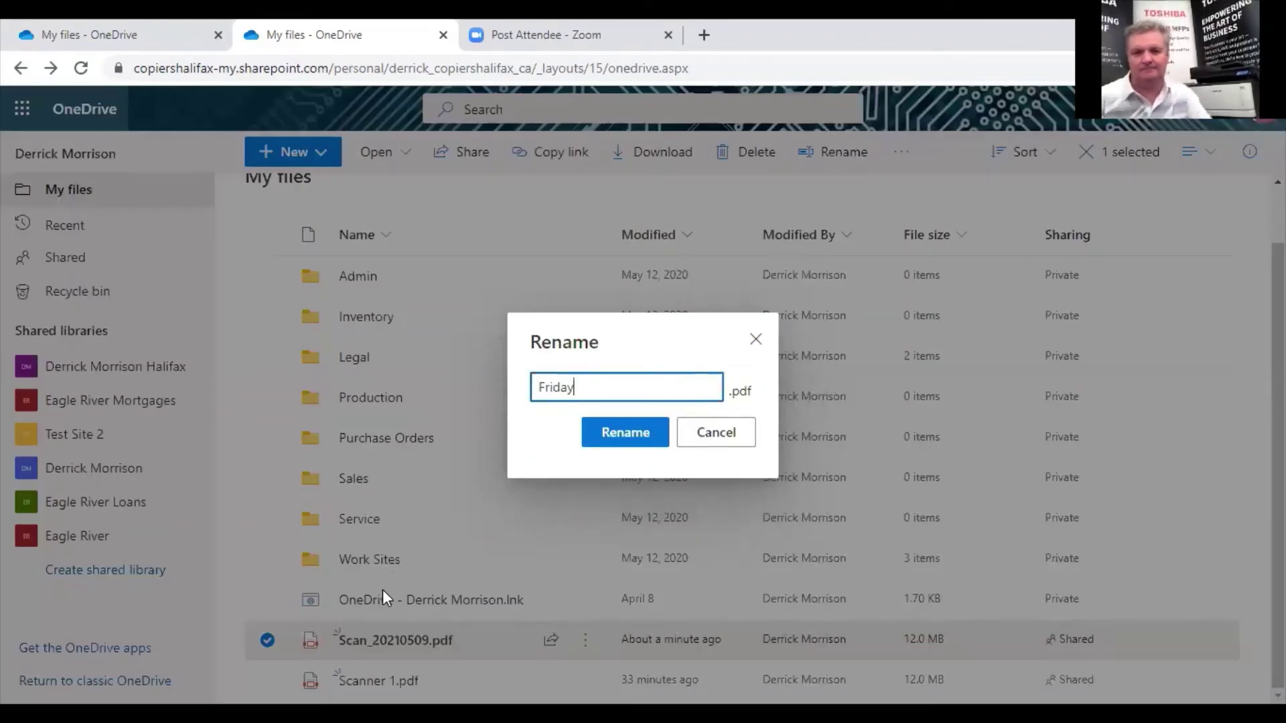
pyautogui.click(605, 439)
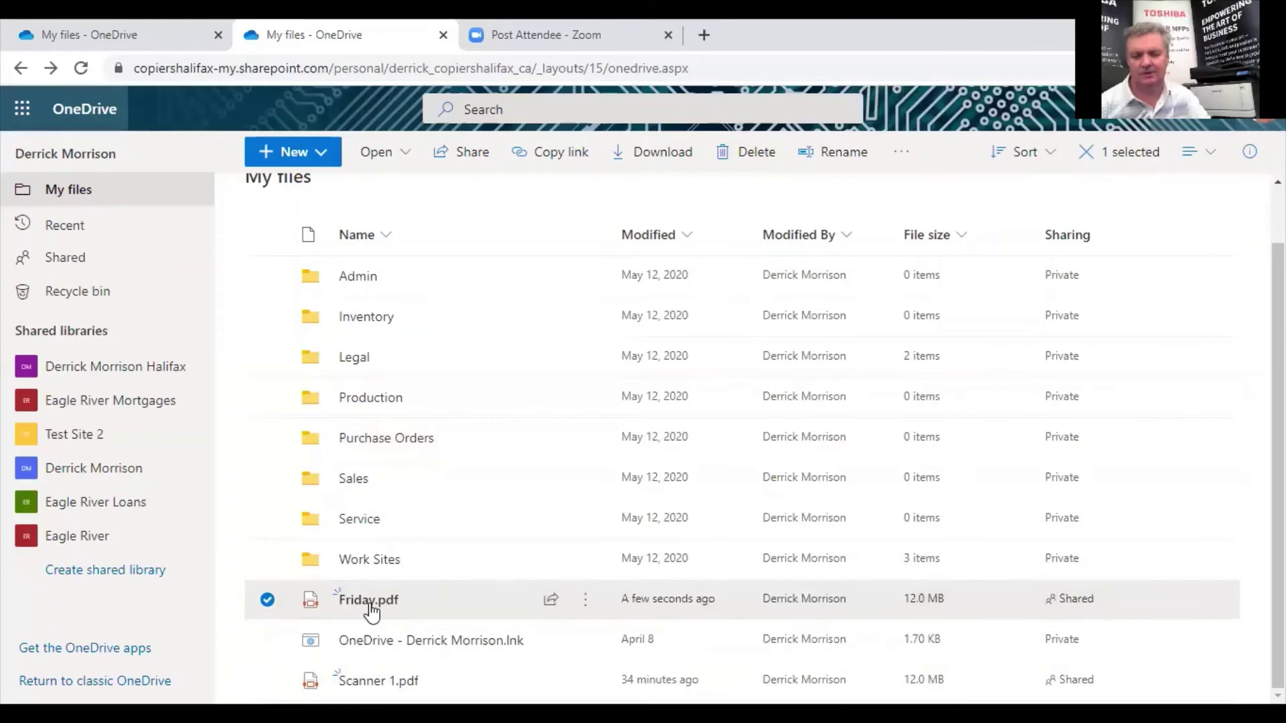
pyautogui.rightClick(369, 611)
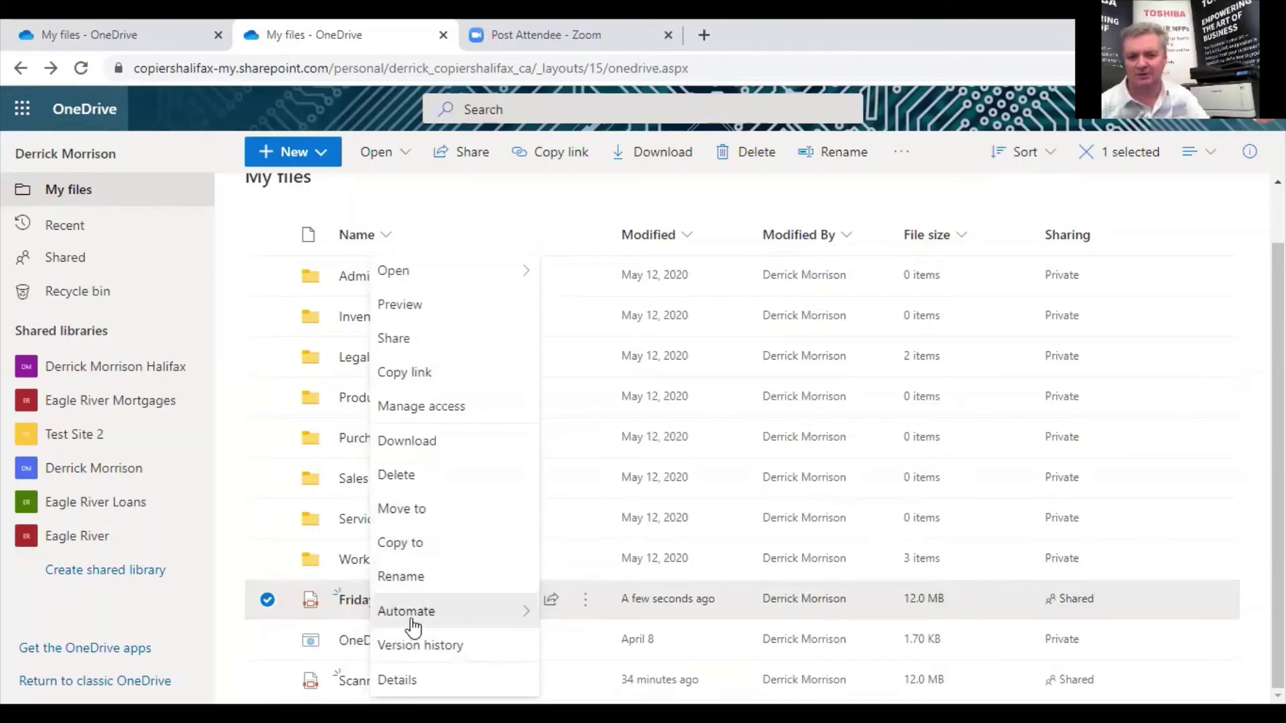
pyautogui.moveTo(494, 628)
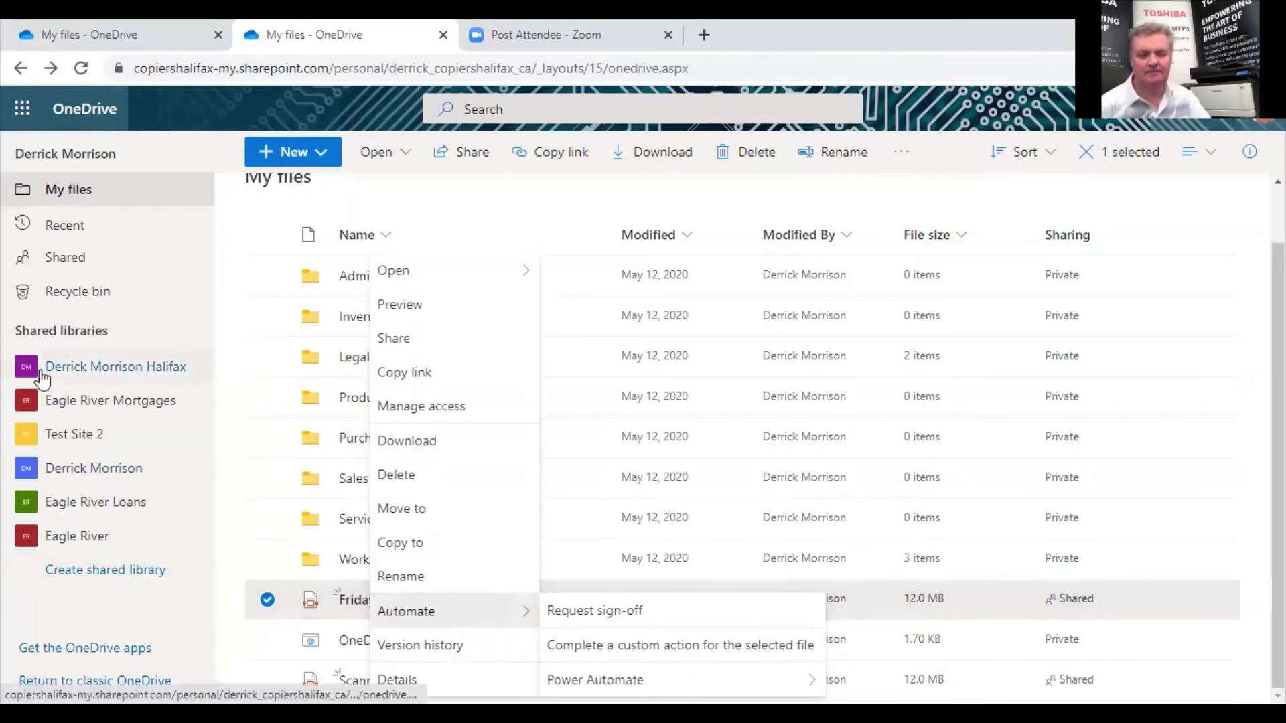
pyautogui.click(20, 124)
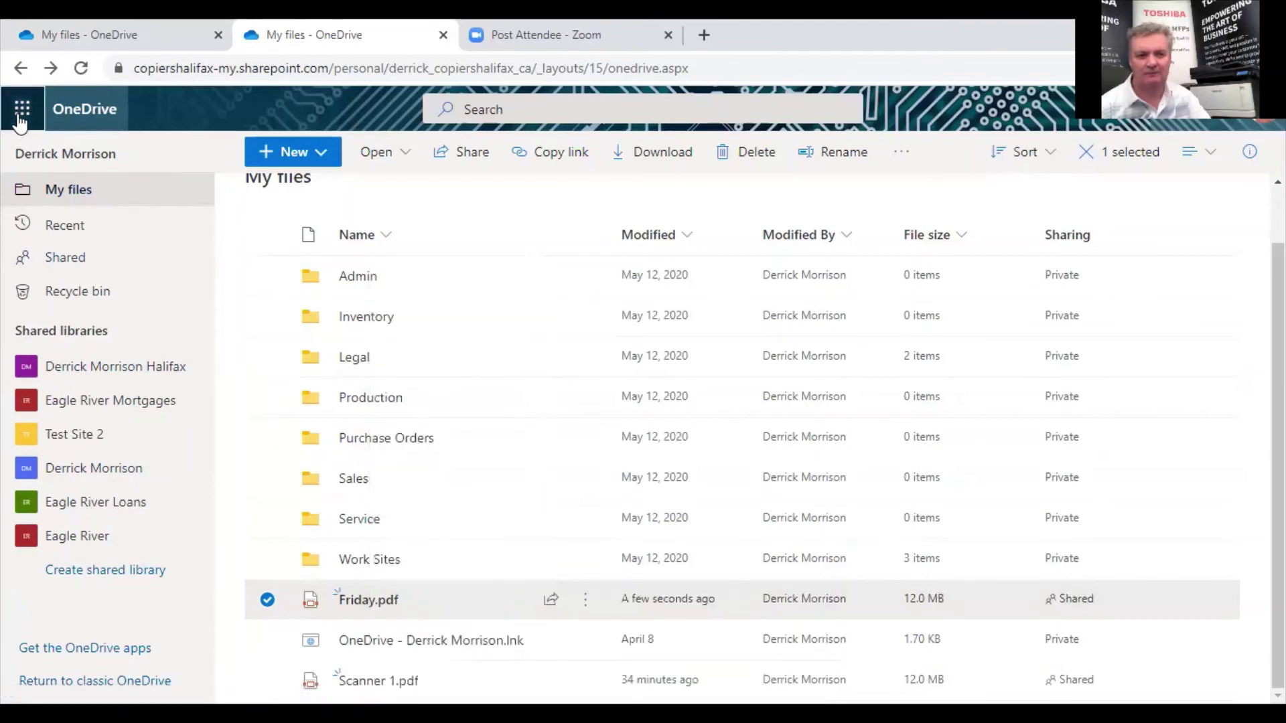
pyautogui.click(20, 124)
pyautogui.click(206, 236)
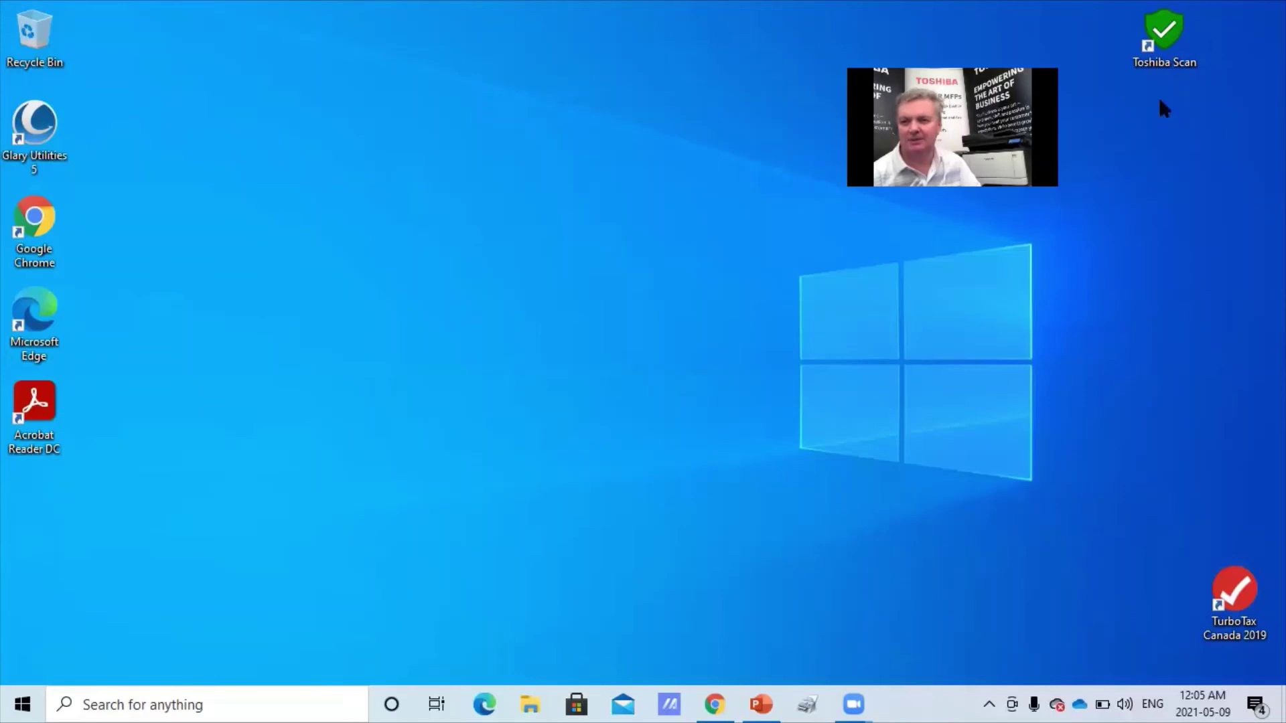
# Open the Toshiba Scan folder from its desktop shortcut in File Explorer
pyautogui.doubleClick(1158, 44)
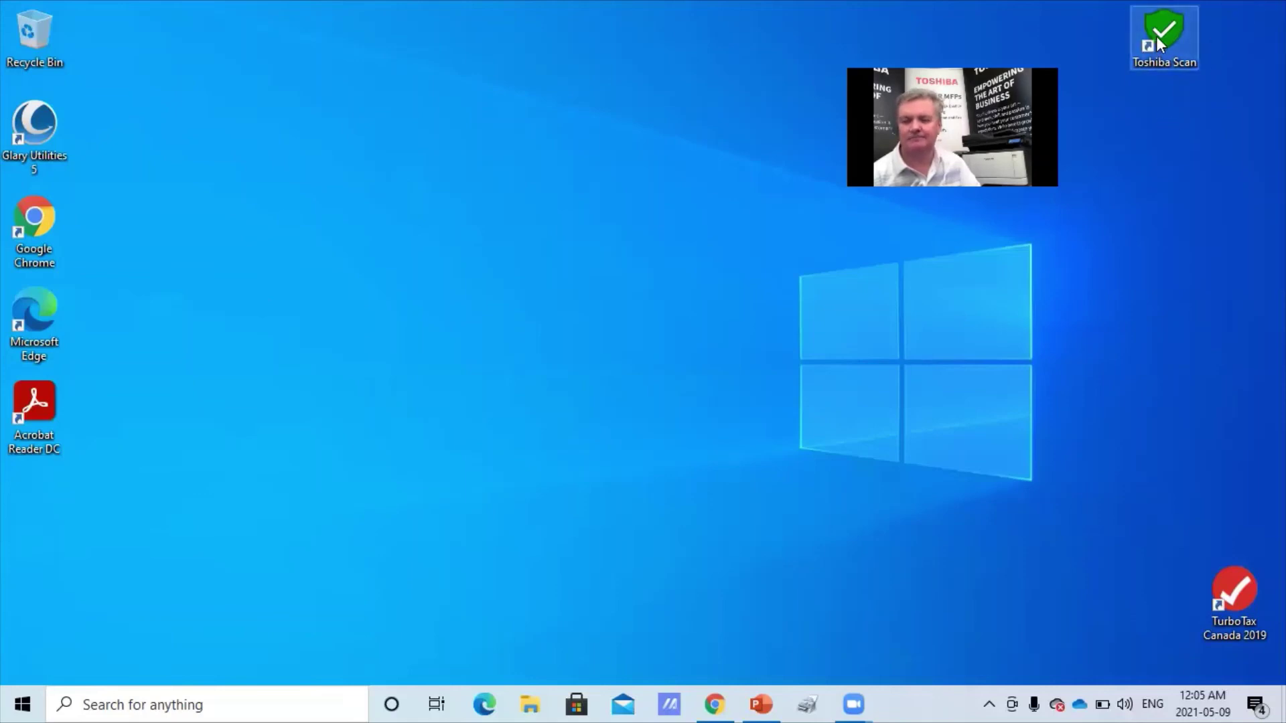